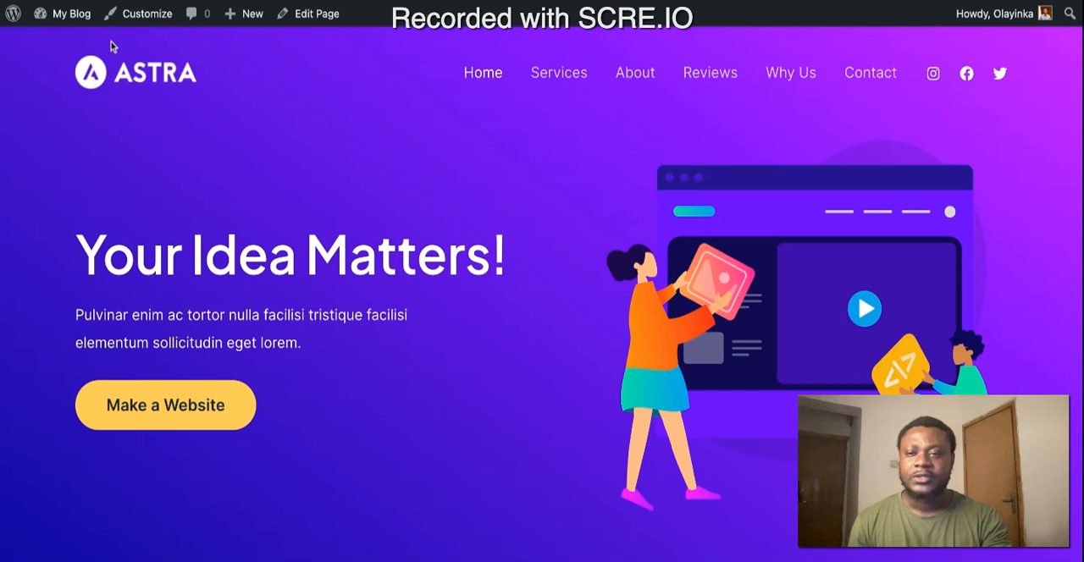
Step: Visit the live site from the admin dashboard and look through the home page's sections
mouse_move(72, 20)
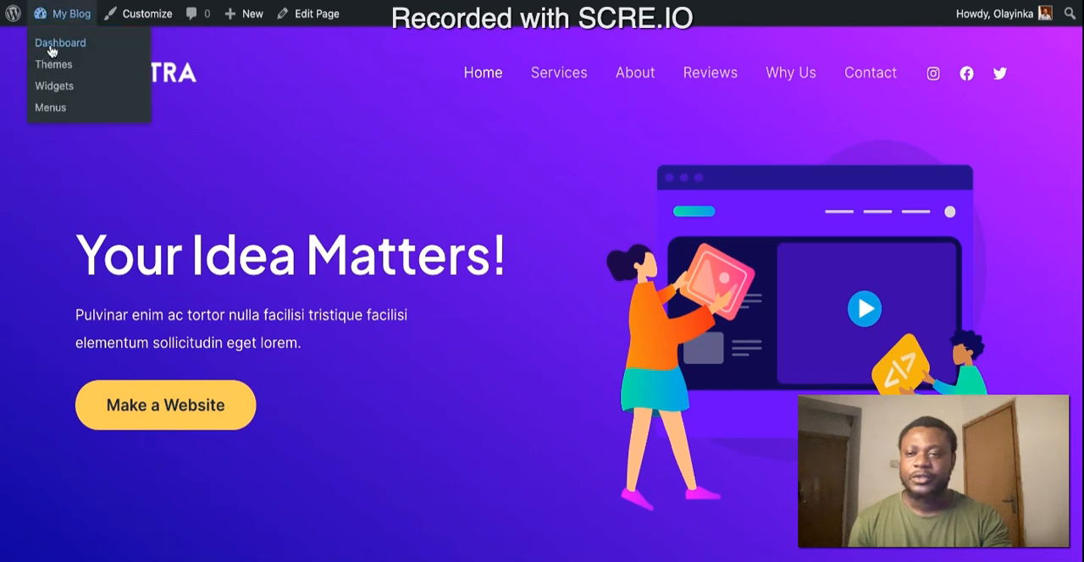
left_click(51, 51)
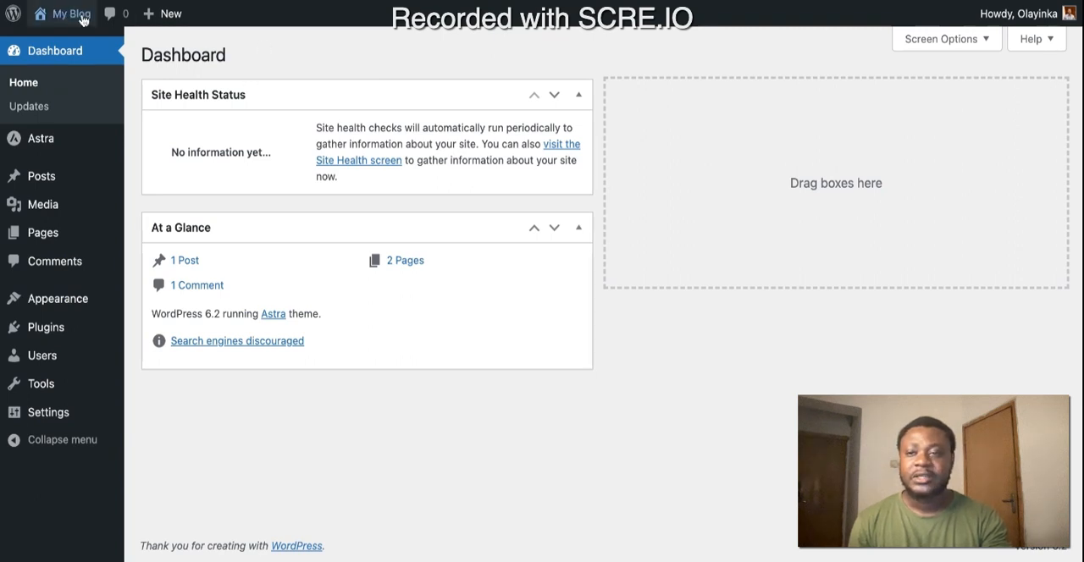
mouse_move(72, 15)
left_click(56, 44)
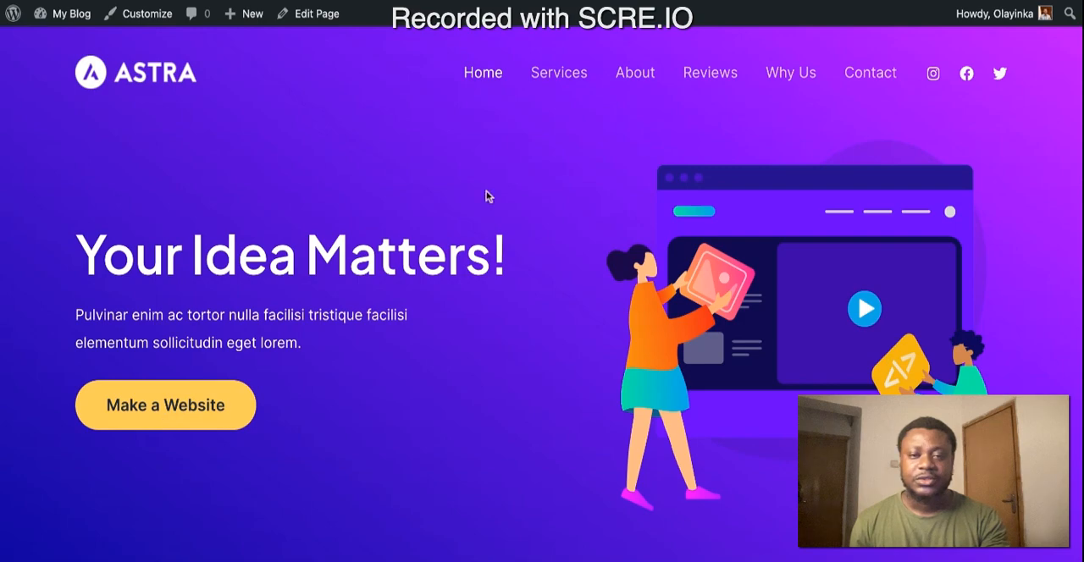
scroll(489, 199, "down", 3)
scroll(489, 199, "down", 9)
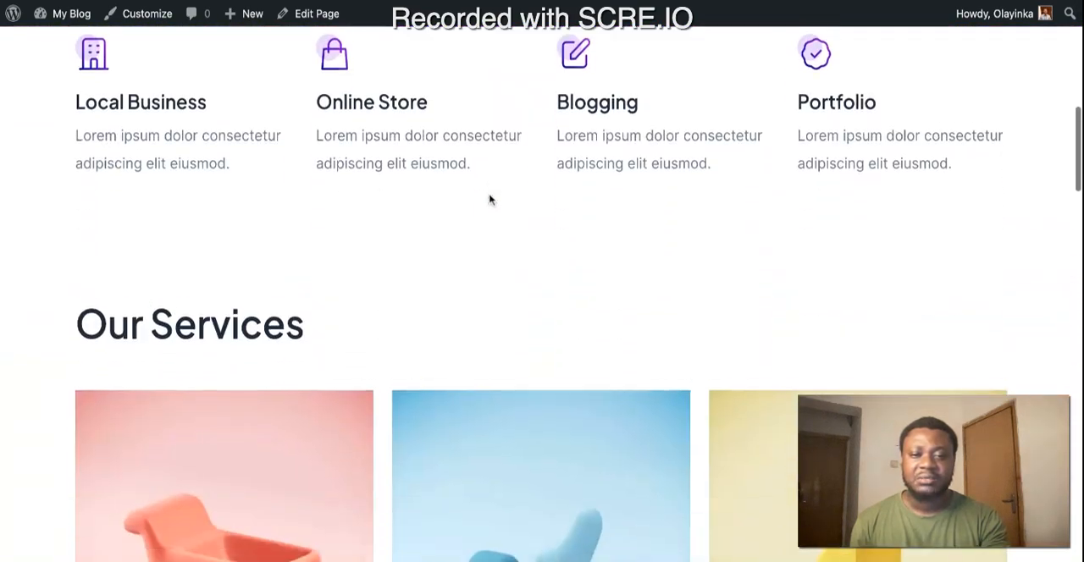
scroll(490, 199, "down", 20)
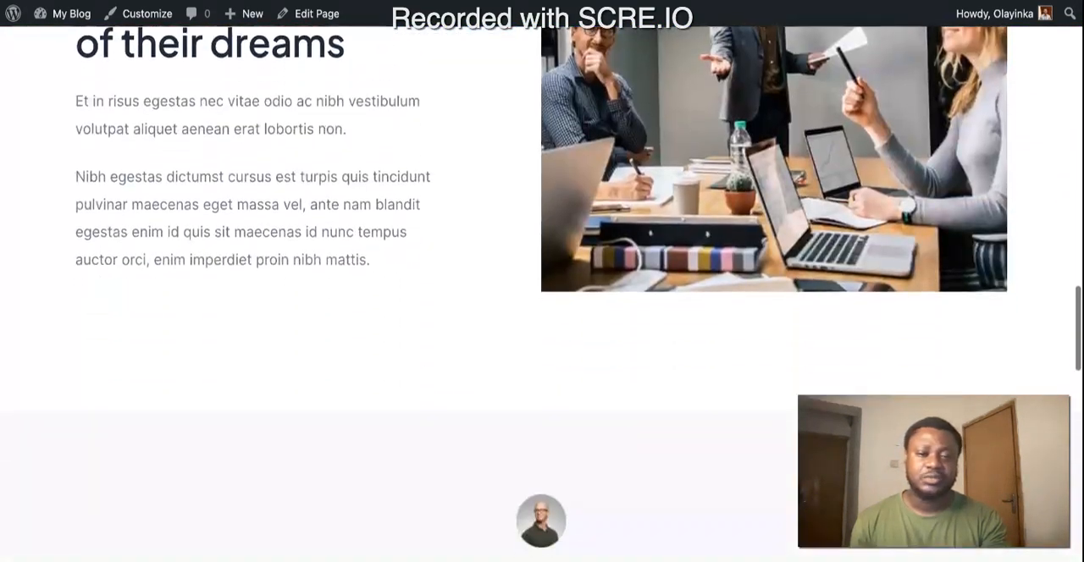
scroll(369, 125, "down", 5)
scroll(370, 125, "up", 20)
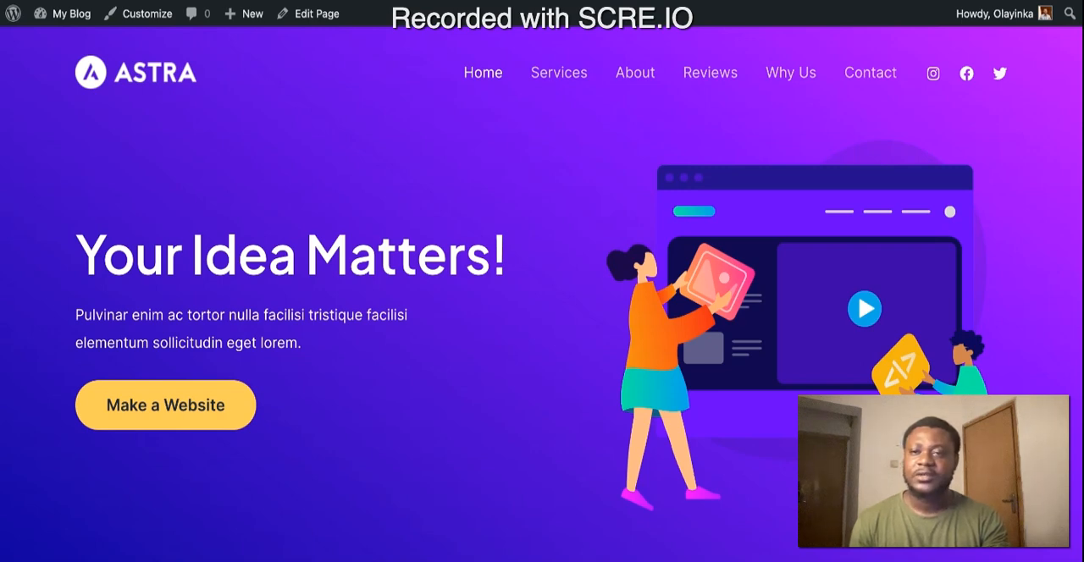
Step: Return to the admin dashboard and open the page for adding new plugins
mouse_move(71, 23)
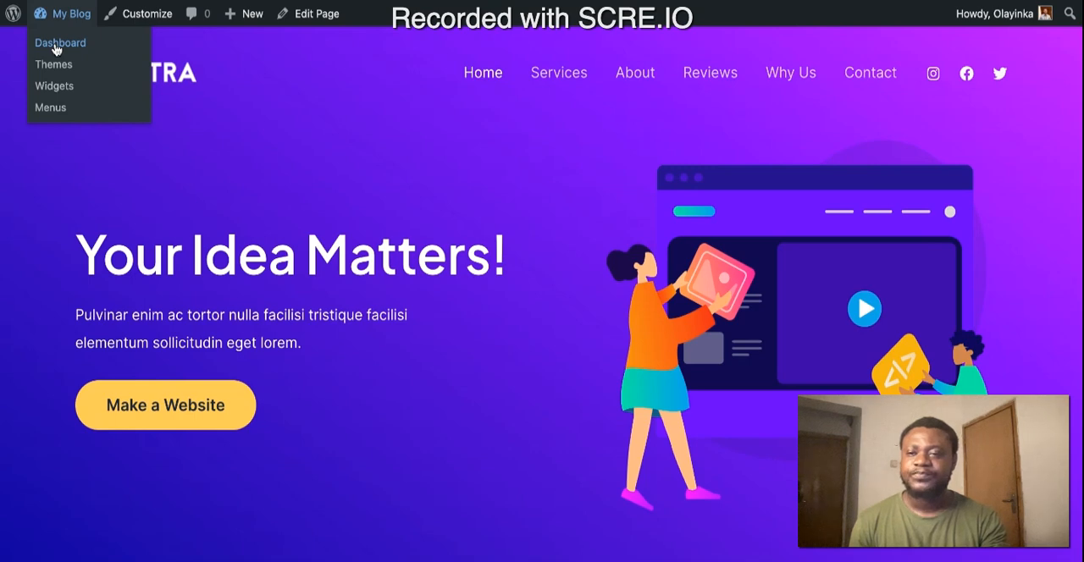
left_click(56, 47)
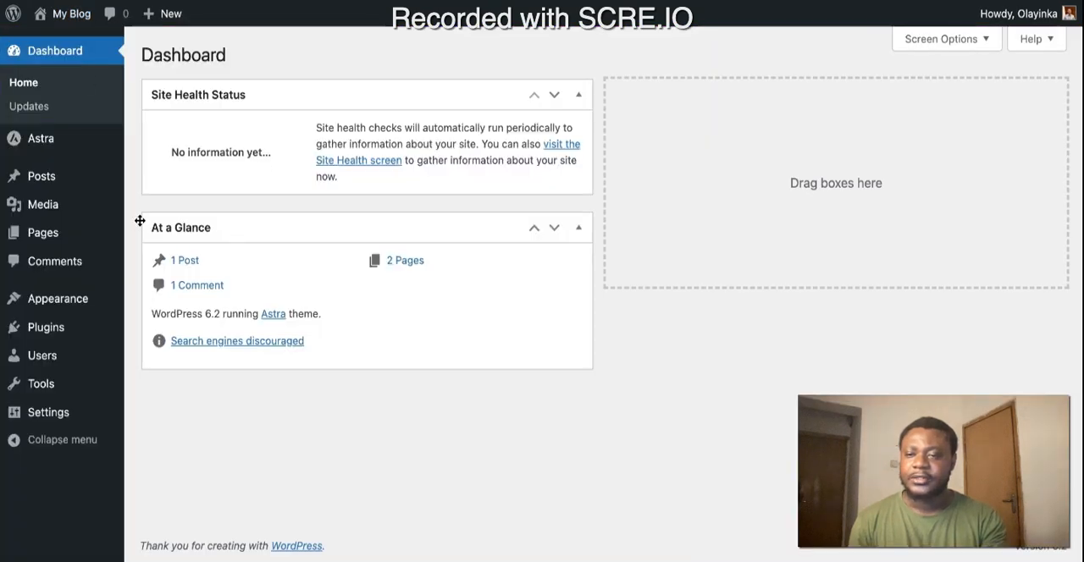
mouse_move(103, 210)
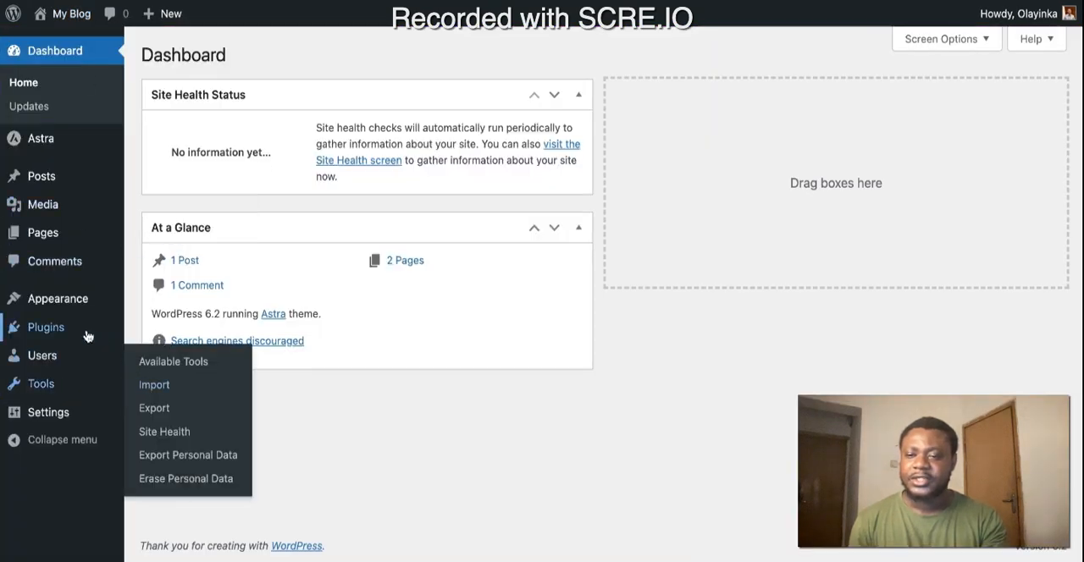
mouse_move(58, 334)
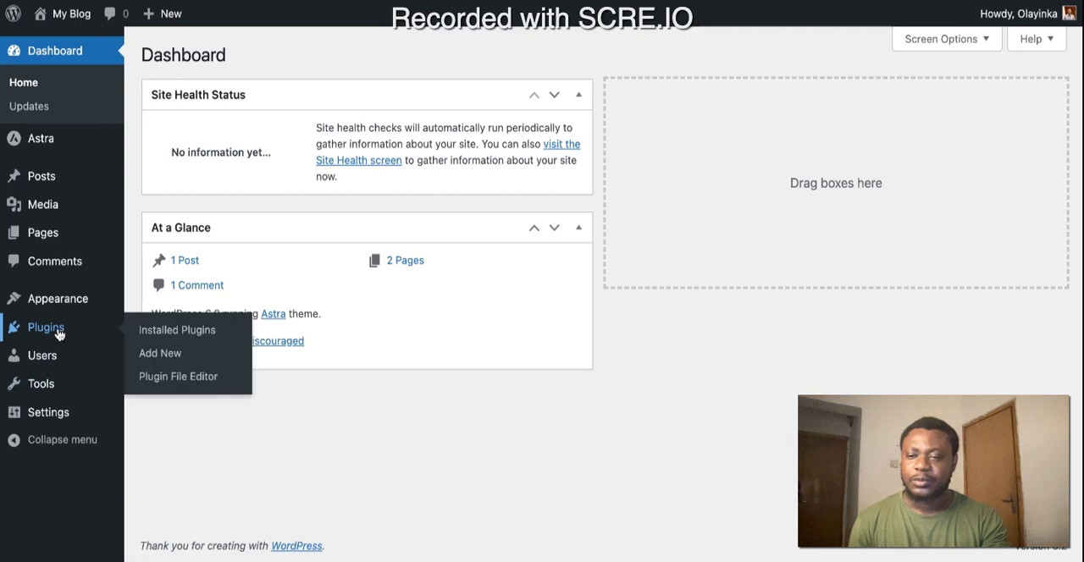
left_click(155, 360)
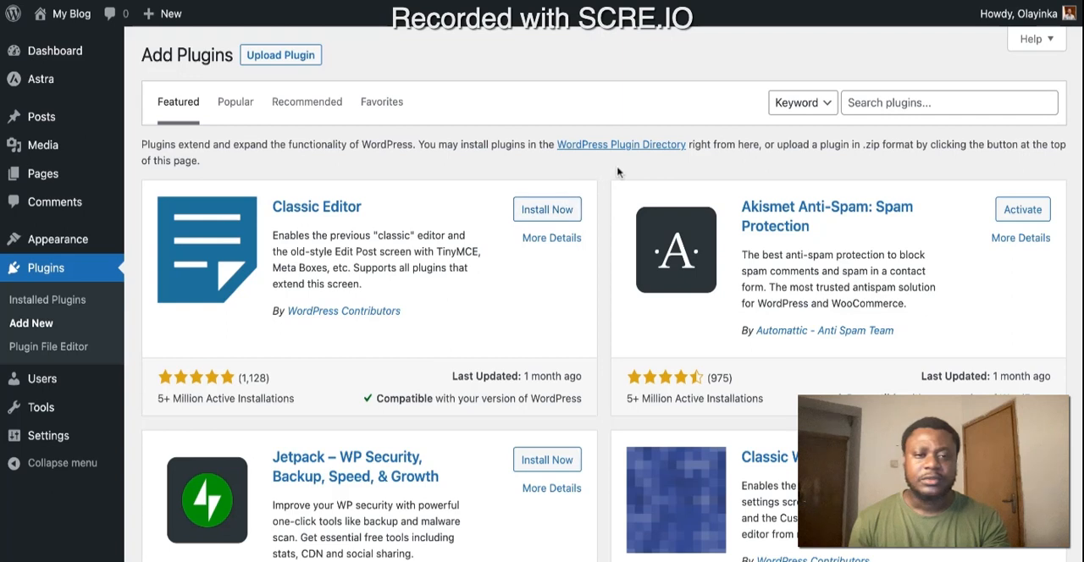
Step: Search the plugin directory for "Google Site Kit"
left_click(873, 103)
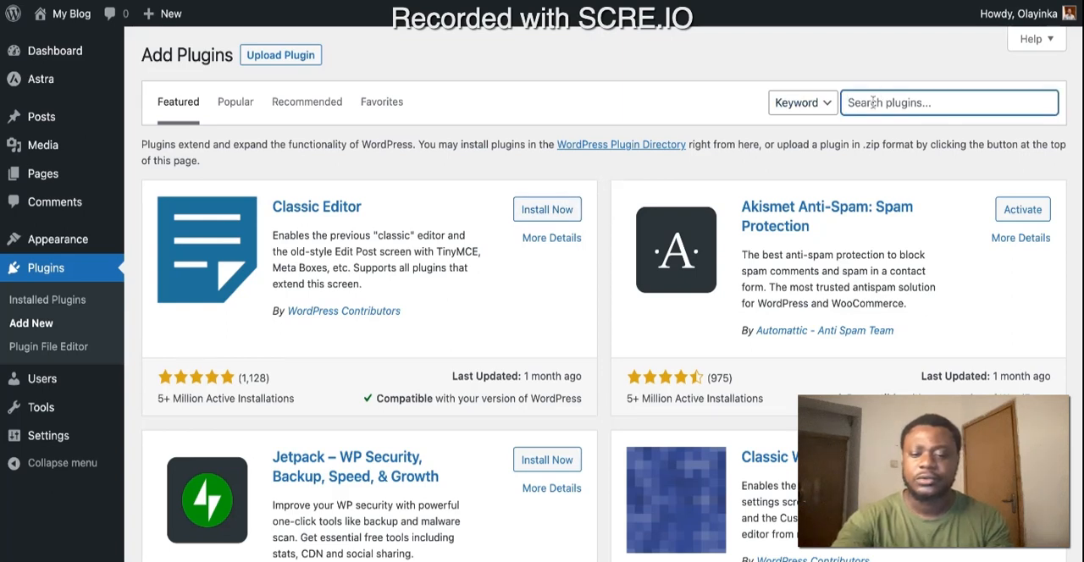
type("Google Site ")
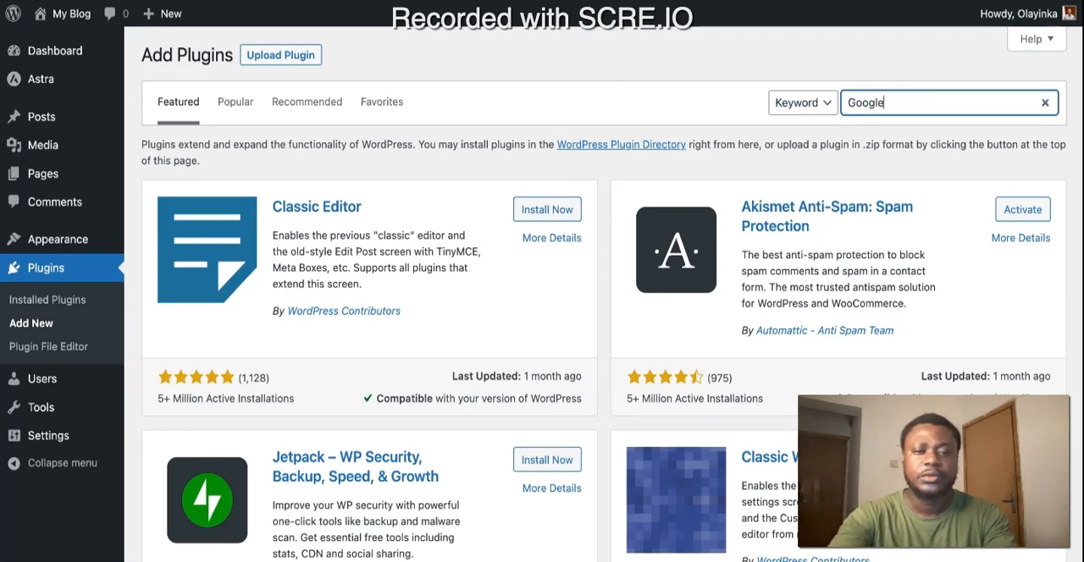
type("Kit")
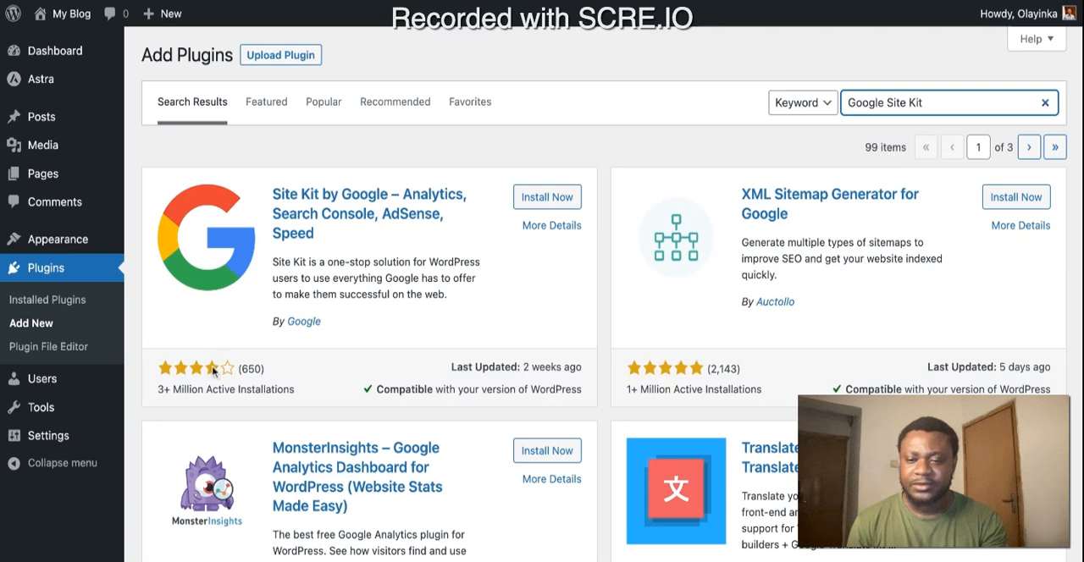
Step: Install and activate the Site Kit by Google plugin and start its setup
left_click(542, 200)
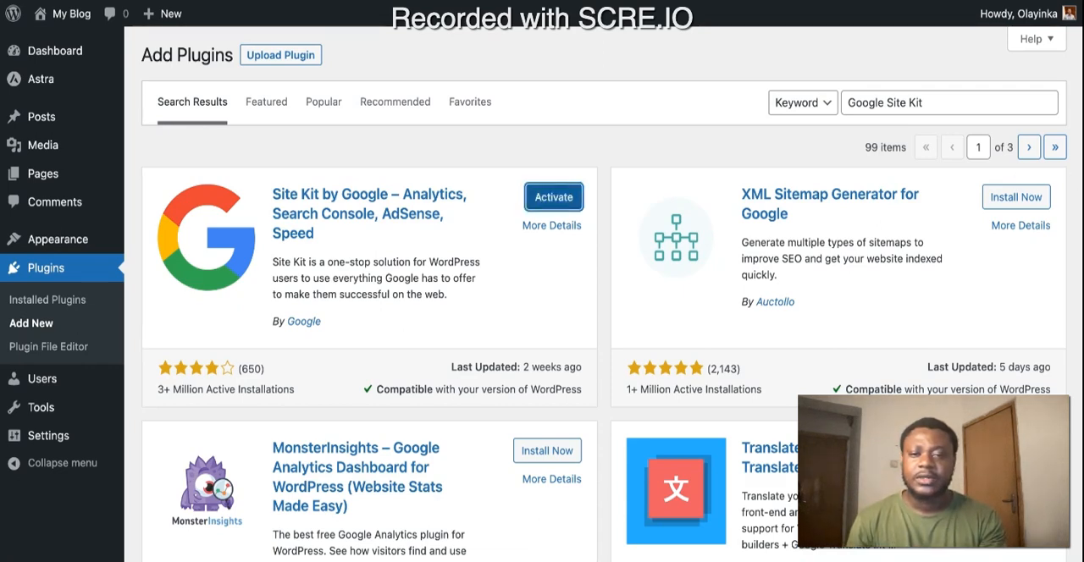
left_click(558, 206)
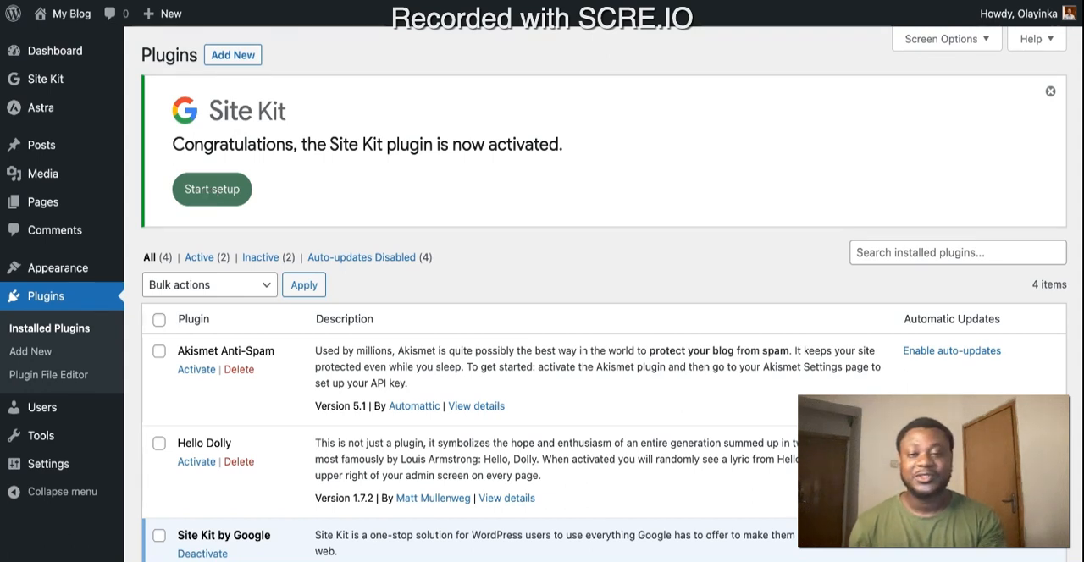
left_click(212, 190)
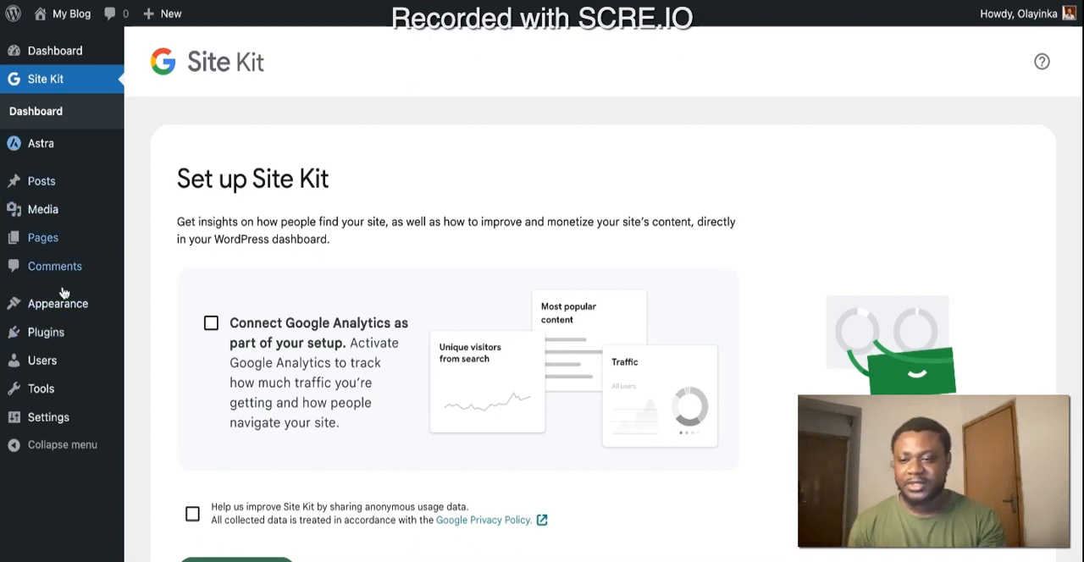
Step: Check the account's role in the list of all users
mouse_move(53, 372)
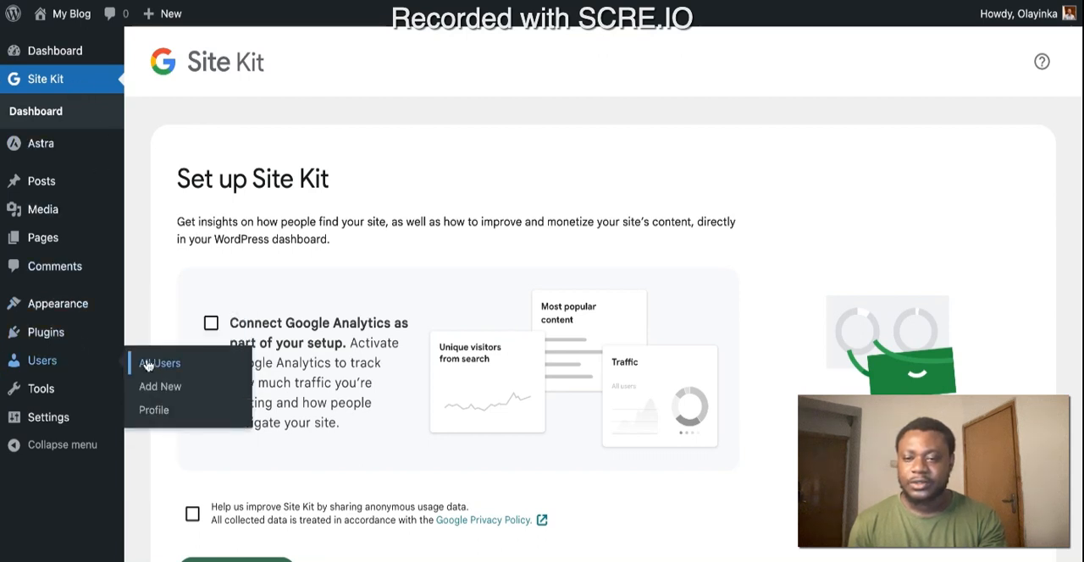
left_click(152, 370)
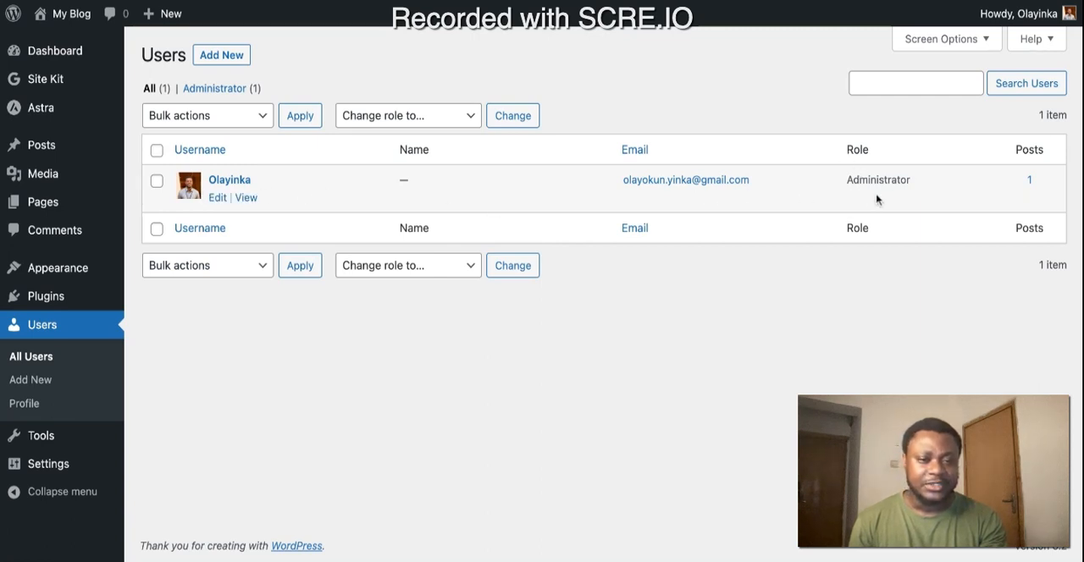
left_click(419, 115)
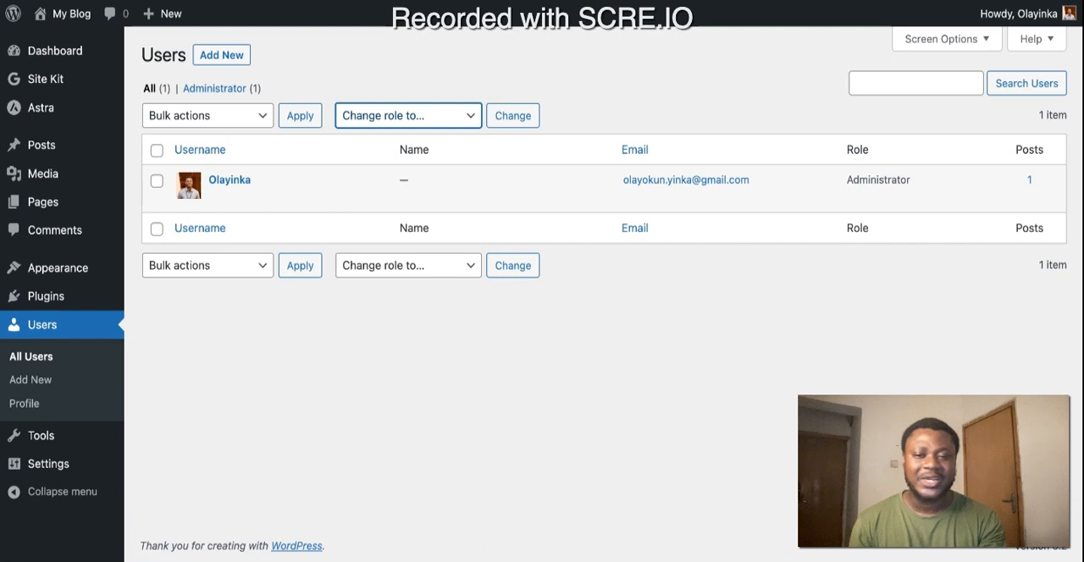
Step: In the Site Kit setup, enable connecting Google Analytics and sharing anonymous usage data
left_click(83, 90)
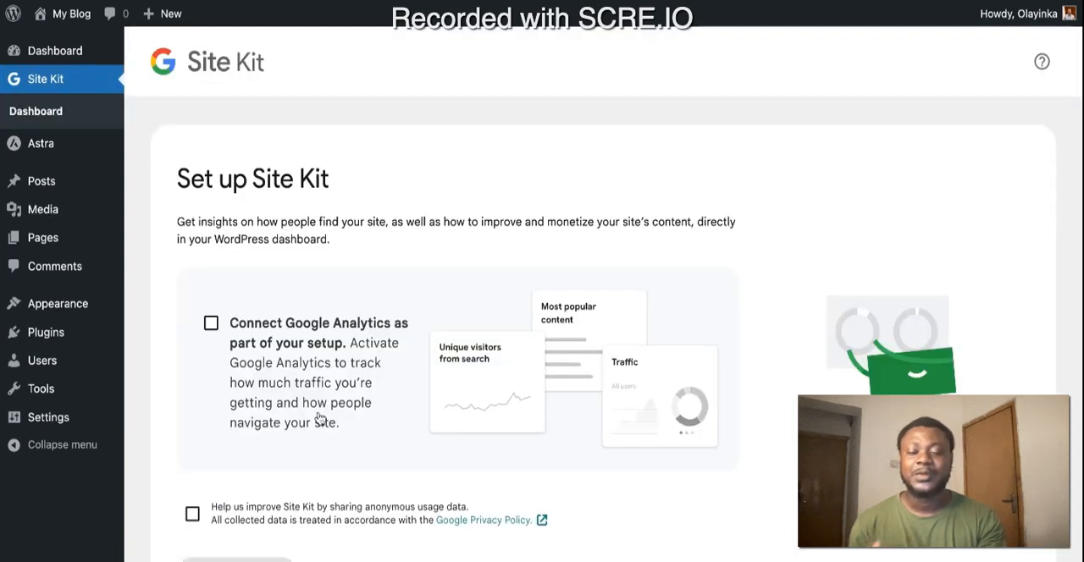
scroll(321, 420, "down", 1)
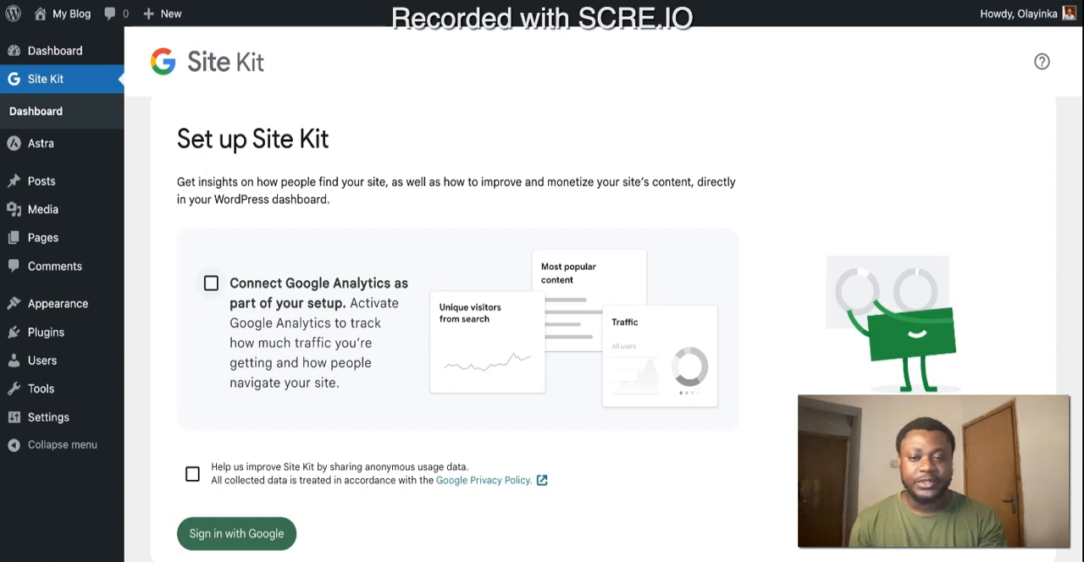
left_click(211, 283)
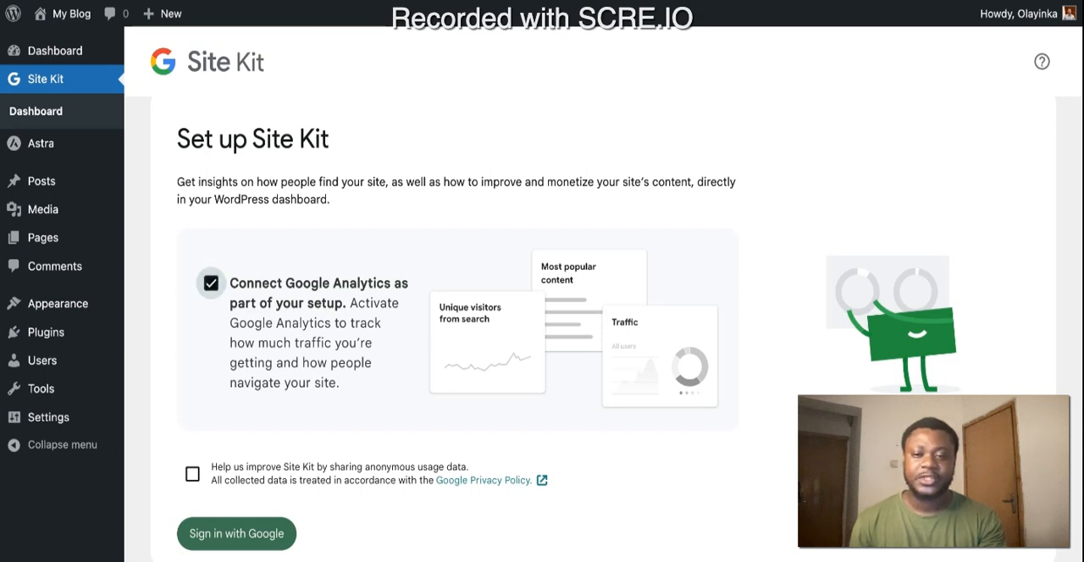
left_click(234, 490)
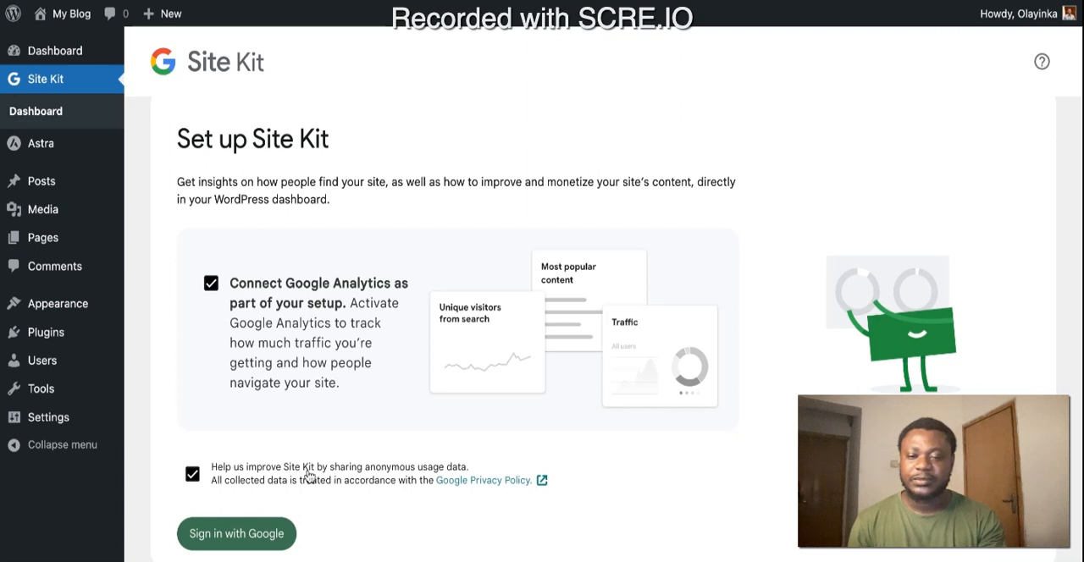
Step: Sign in with Google using the site administrator's account and grant Site Kit the additional access
left_click(230, 540)
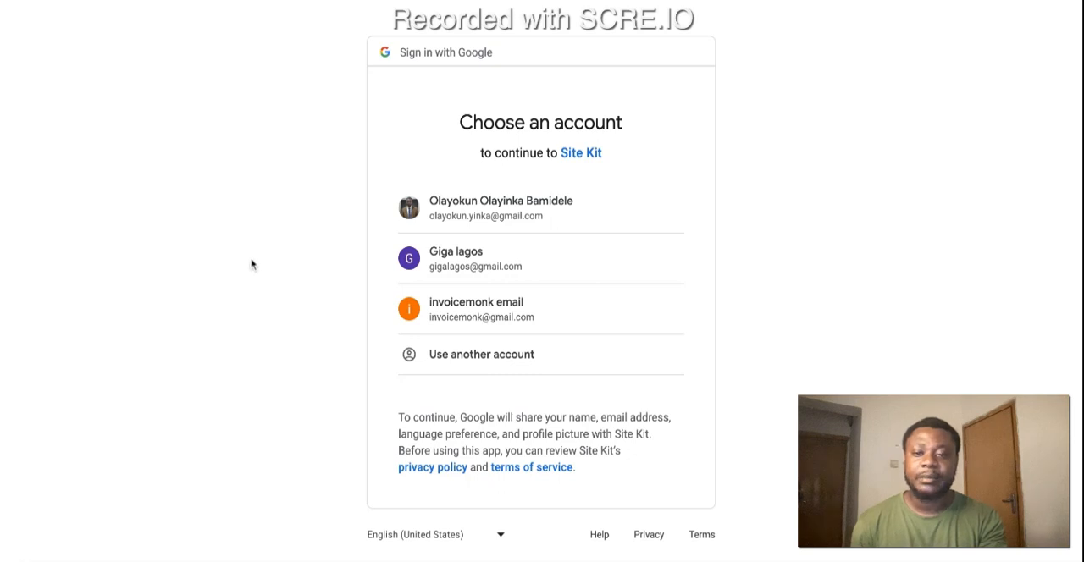
left_click(514, 208)
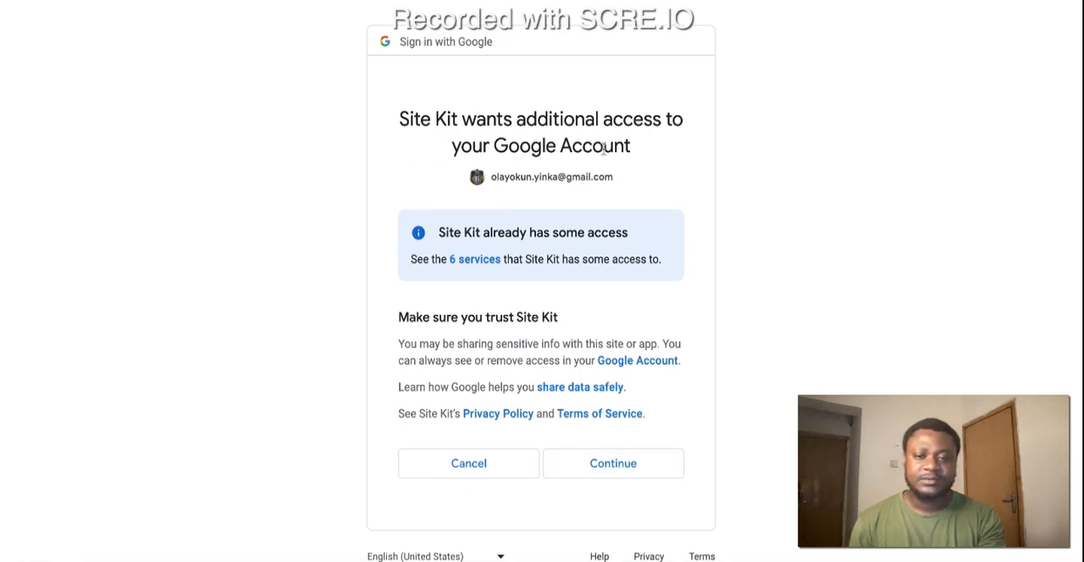
left_click(612, 467)
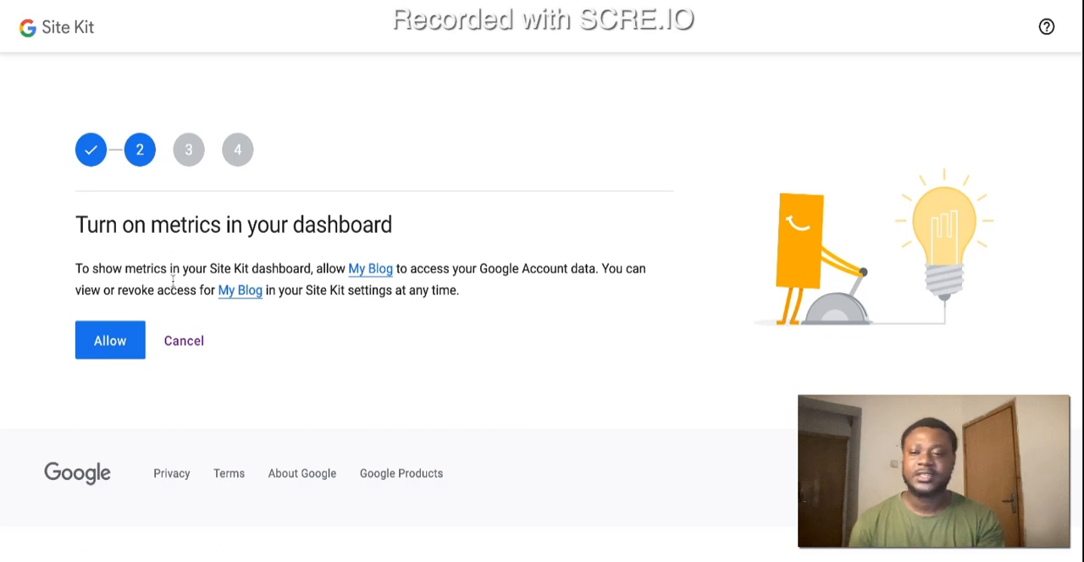
Step: Allow dashboard metrics and proceed through the Search Console and Google Analytics stages of the Site Kit setup
left_click(106, 342)
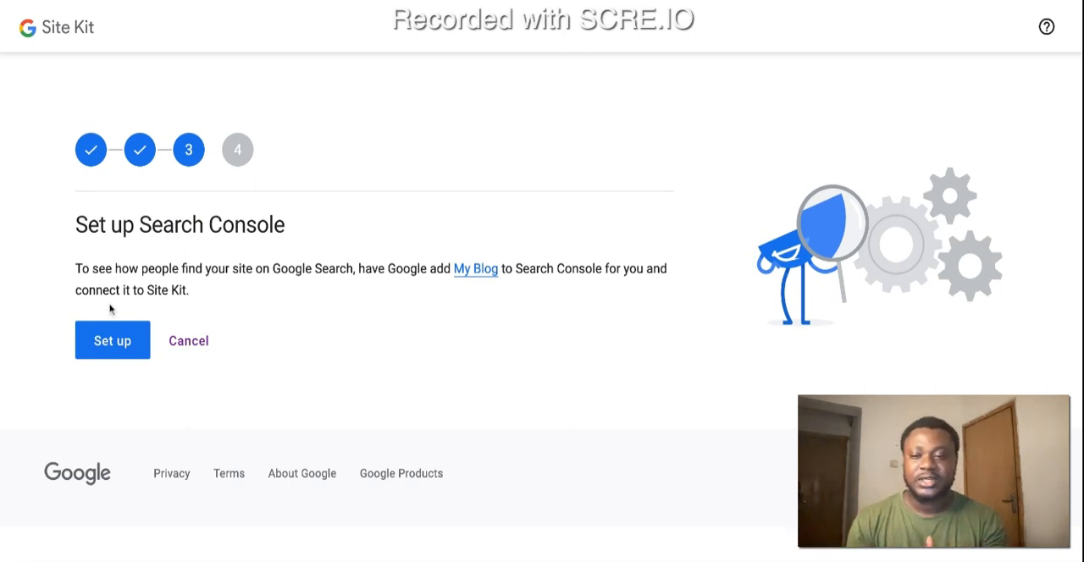
left_click(101, 342)
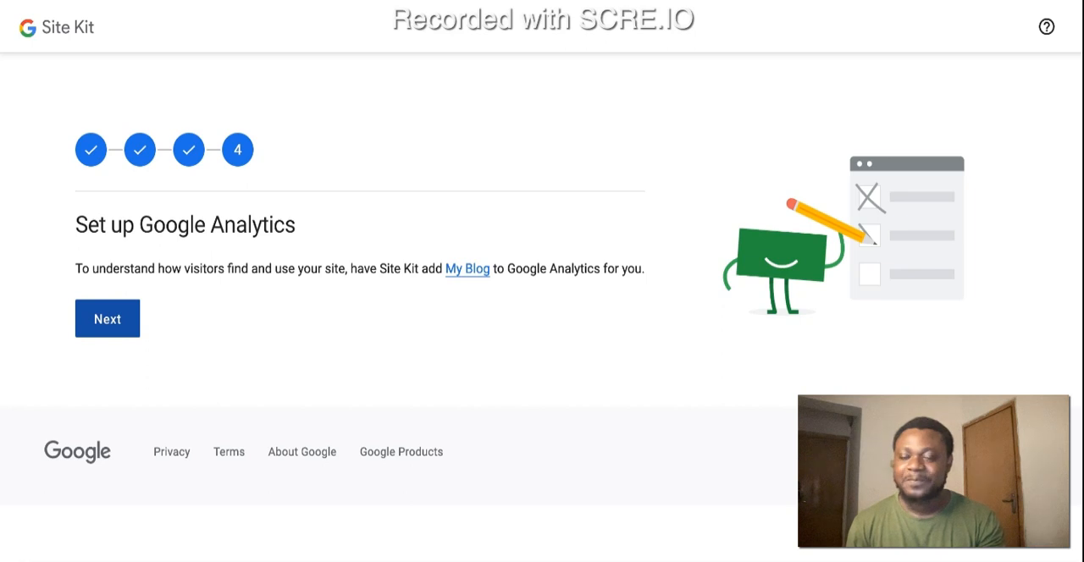
left_click(107, 320)
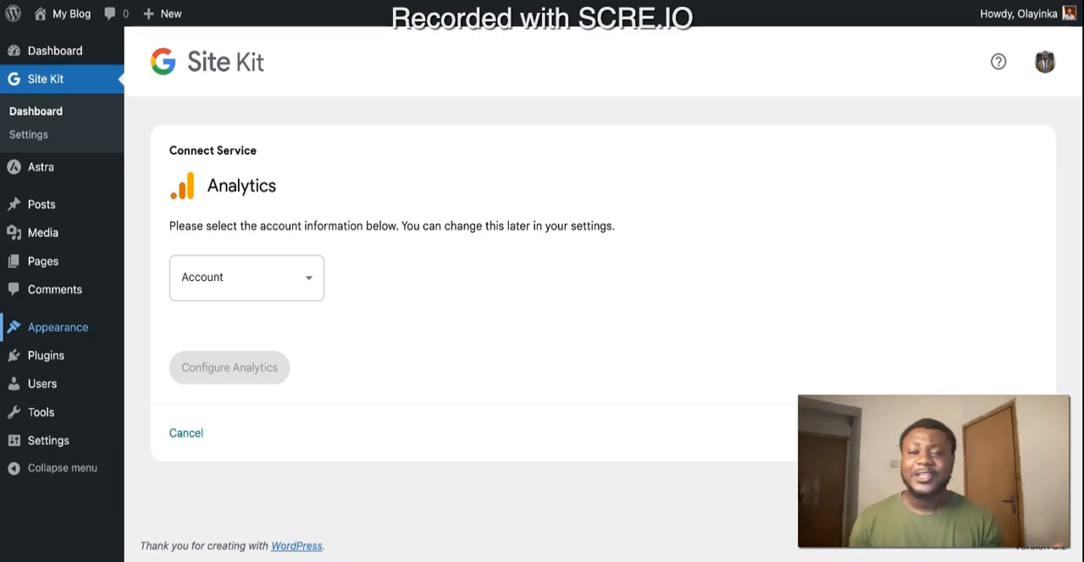
Step: Choose to set up a new account for the Analytics service connection
left_click(240, 289)
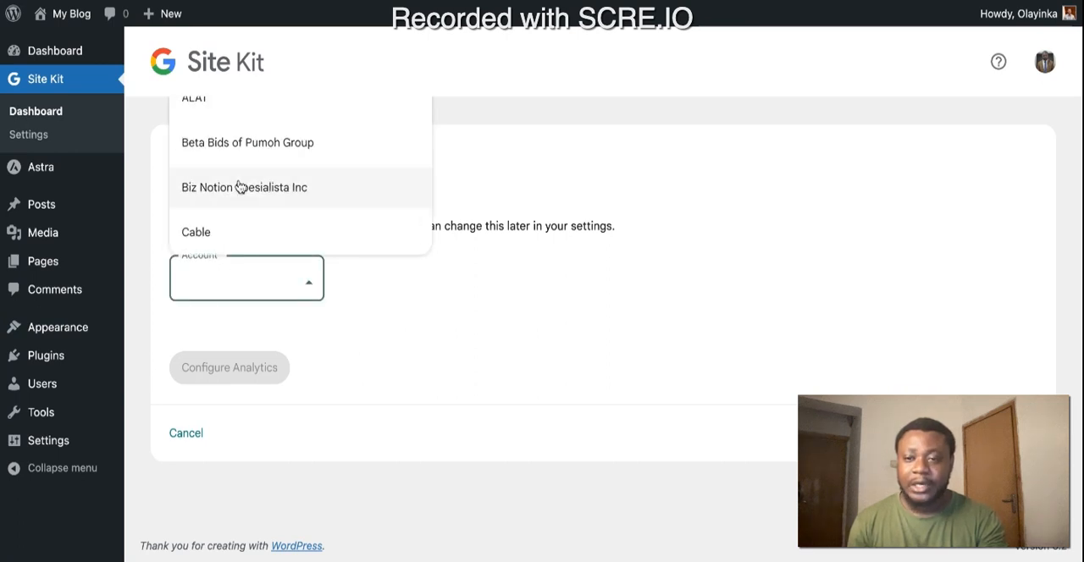
scroll(240, 186, "down", 10)
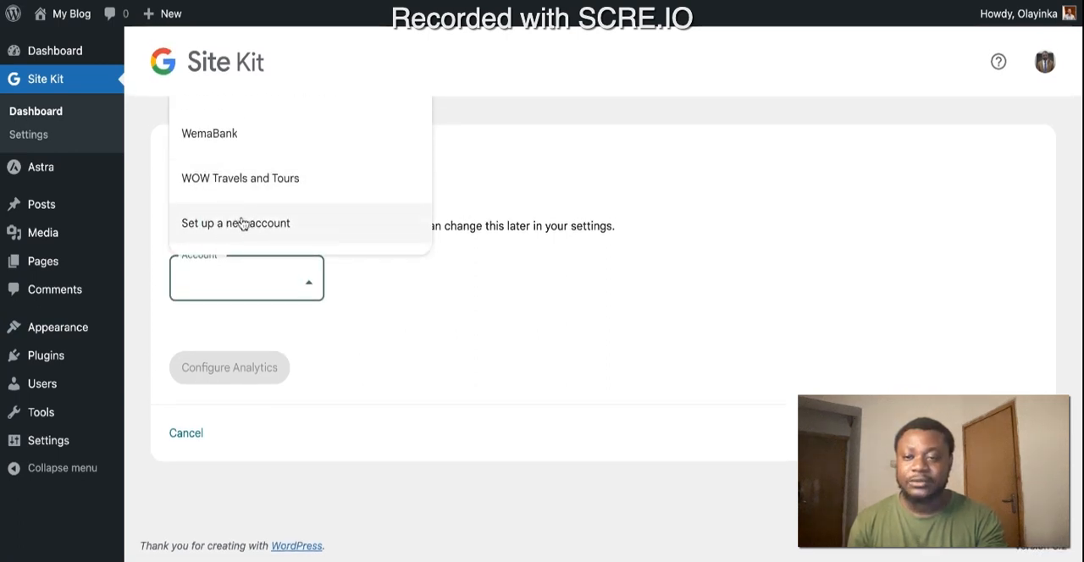
left_click(234, 230)
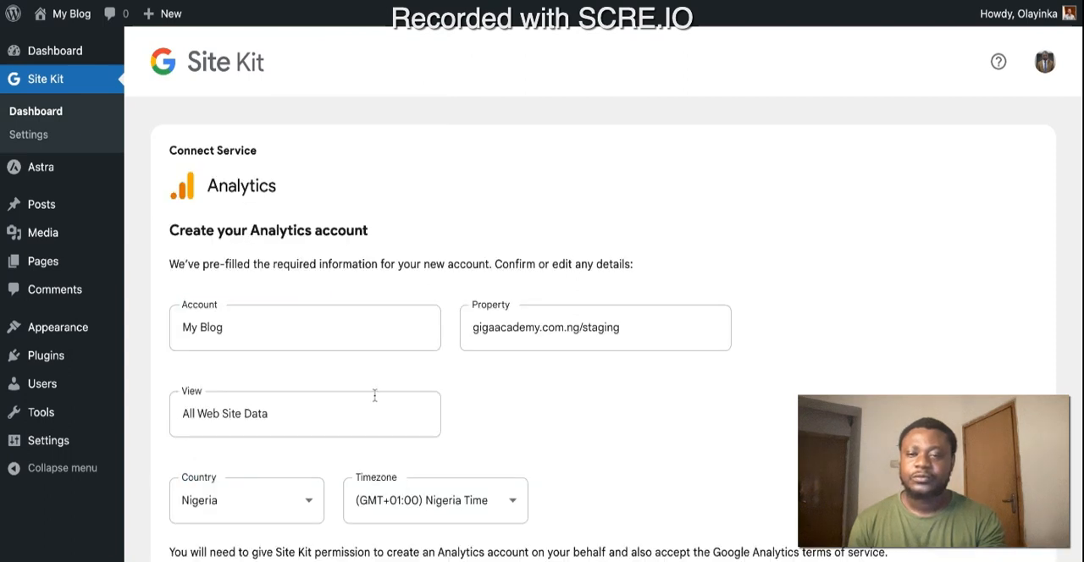
Step: Set the account name of the new Analytics account to "My Tutorial Website"
left_click_drag(280, 331, 166, 331)
type("My")
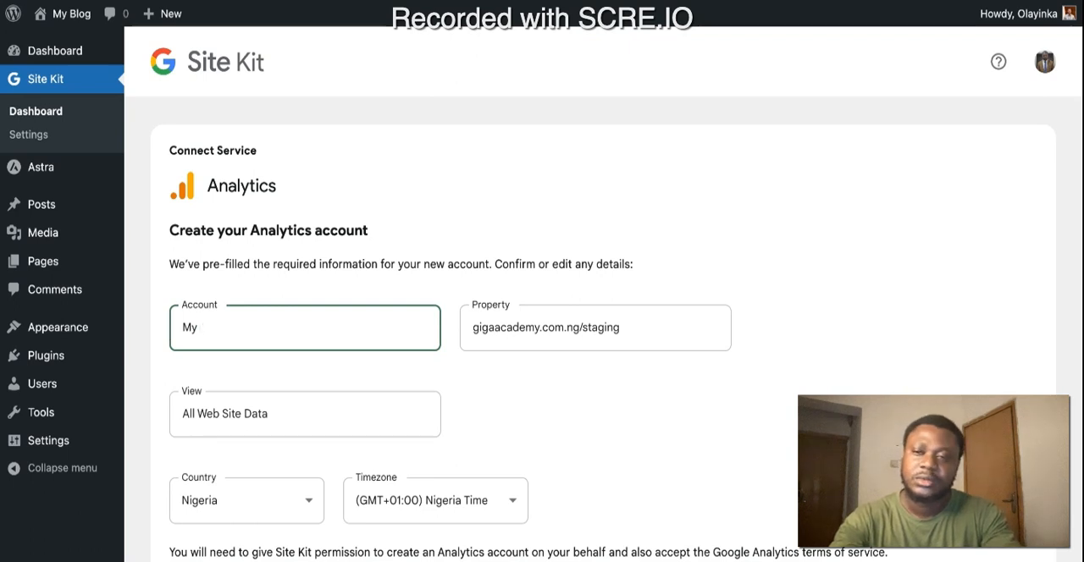
type(" T")
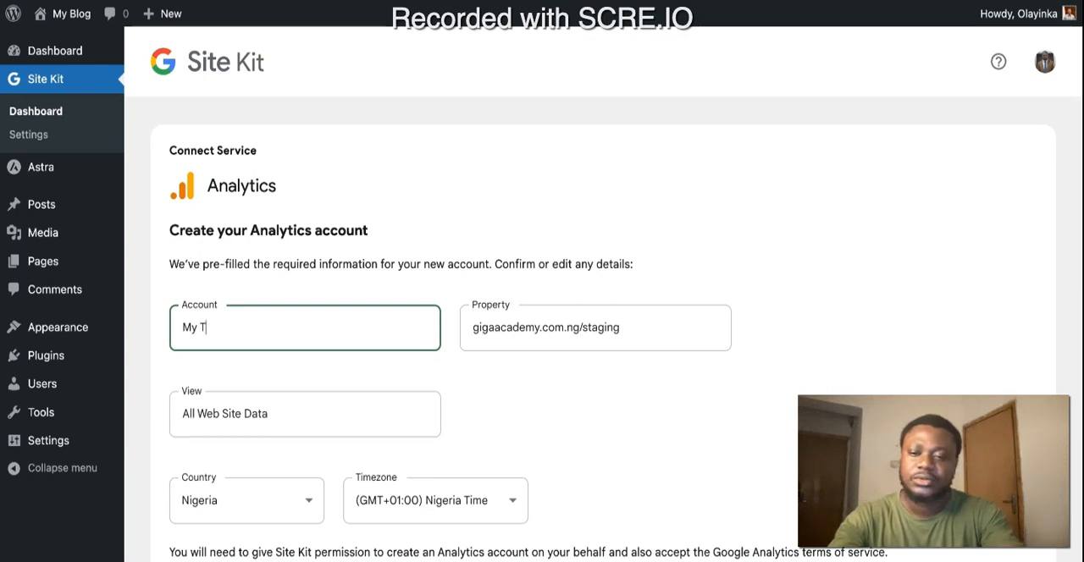
type("uto")
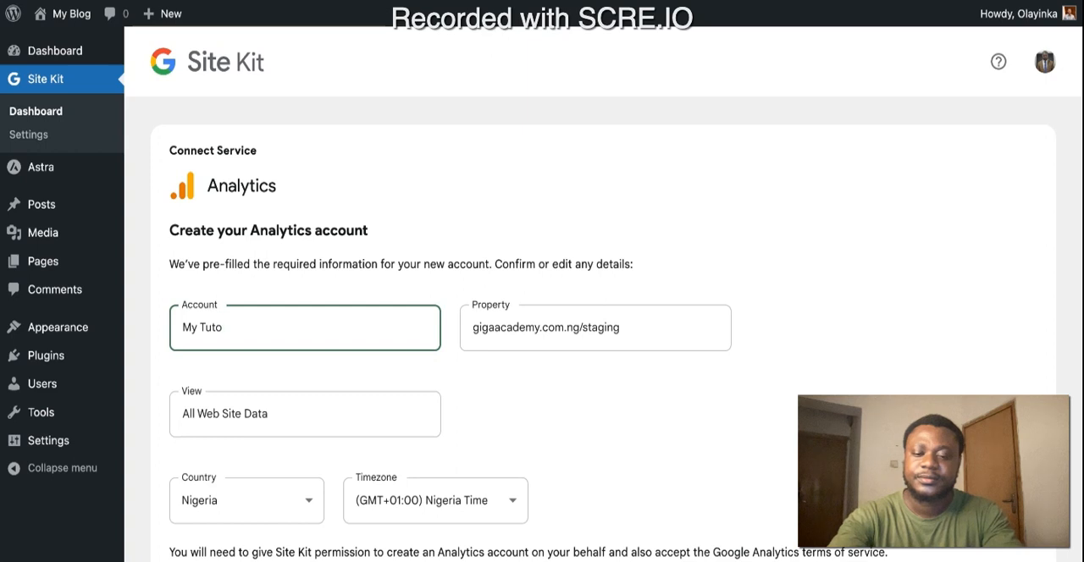
type("rial ")
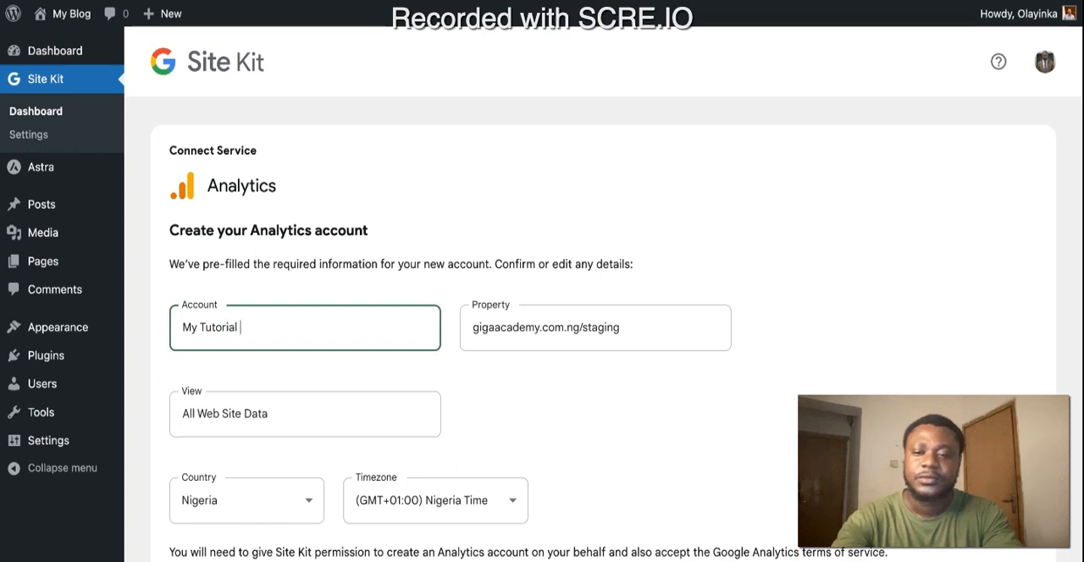
type("WWe")
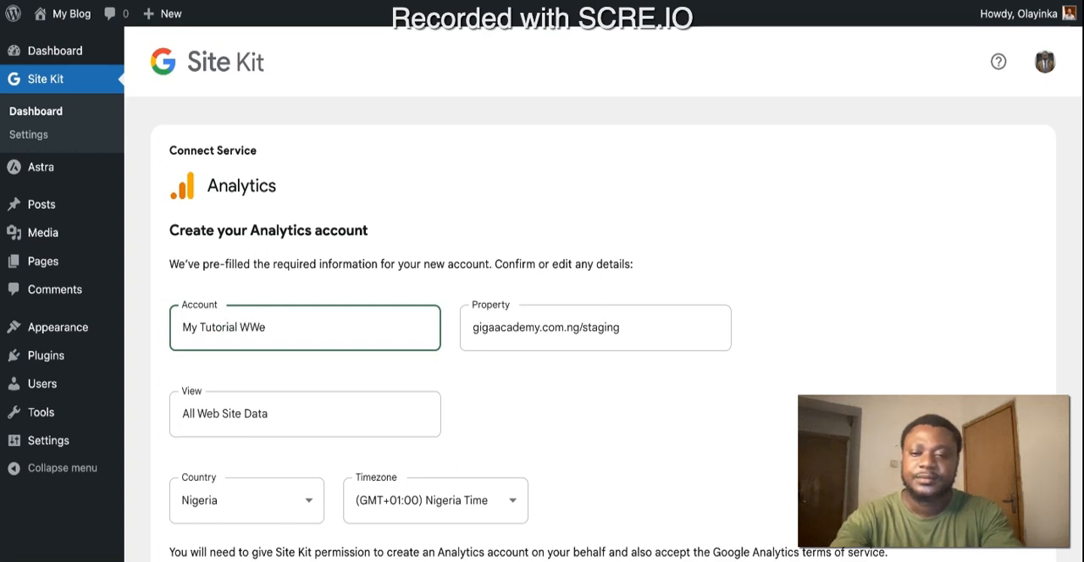
key("BackSpace")
key("BackSpace")
type("eb")
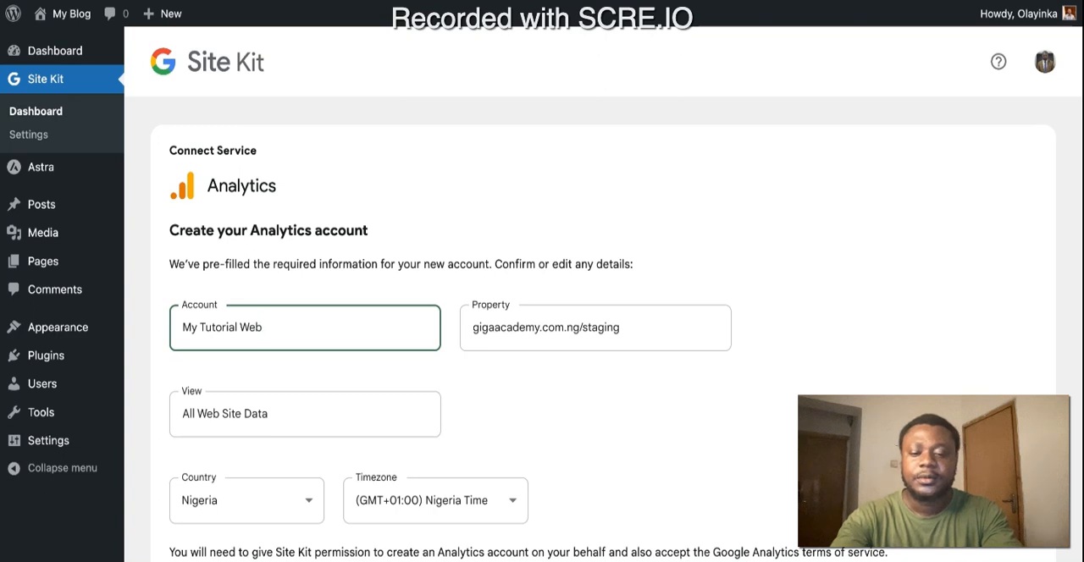
type("site")
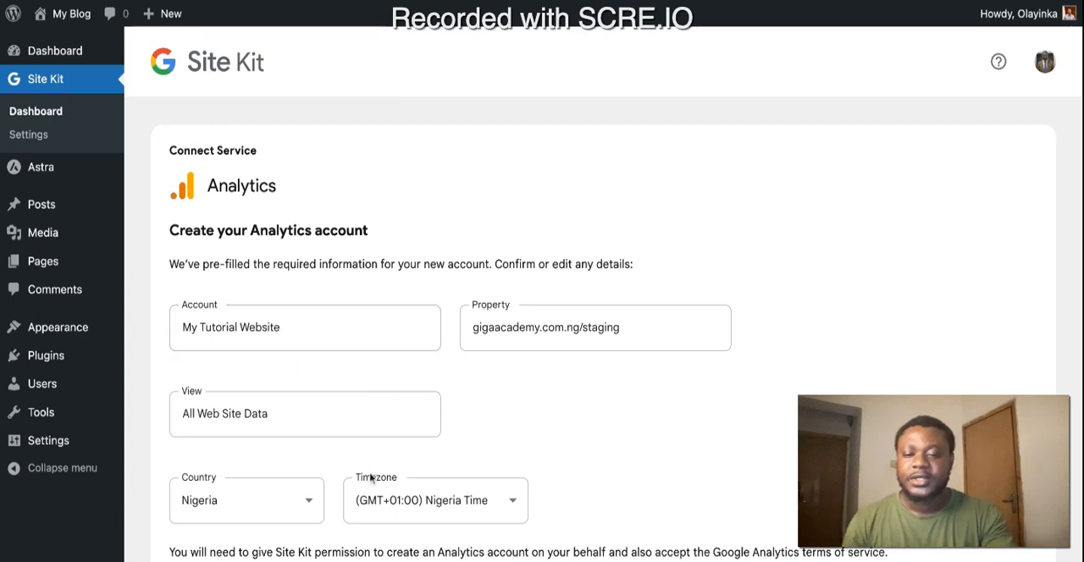
Step: Create the Analytics account with the pre-filled details, authorizing Site Kit's additional access with the site administrator's Google account
scroll(407, 478, "down", 3)
left_click(225, 400)
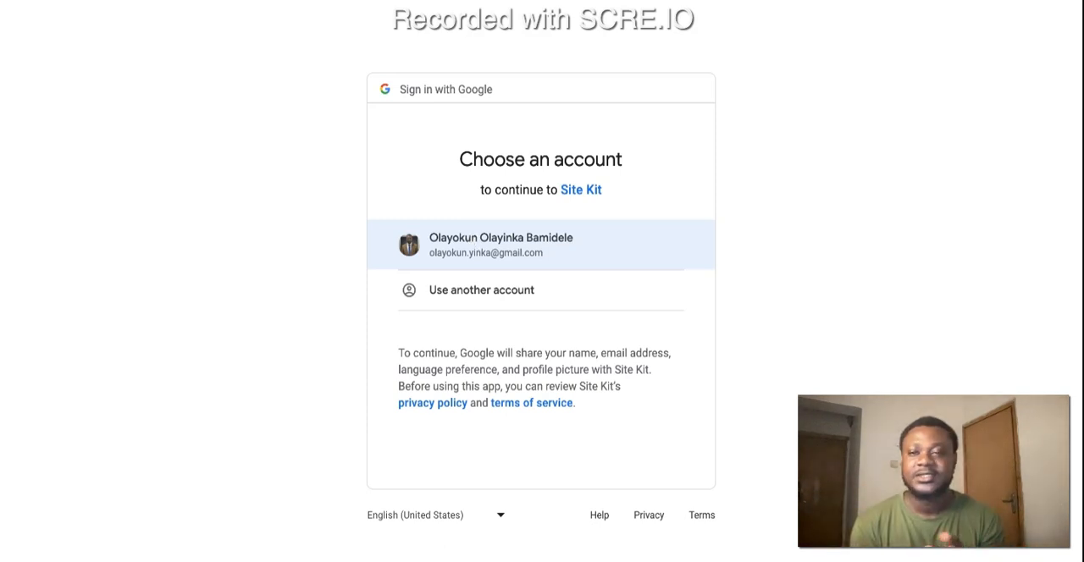
left_click(500, 245)
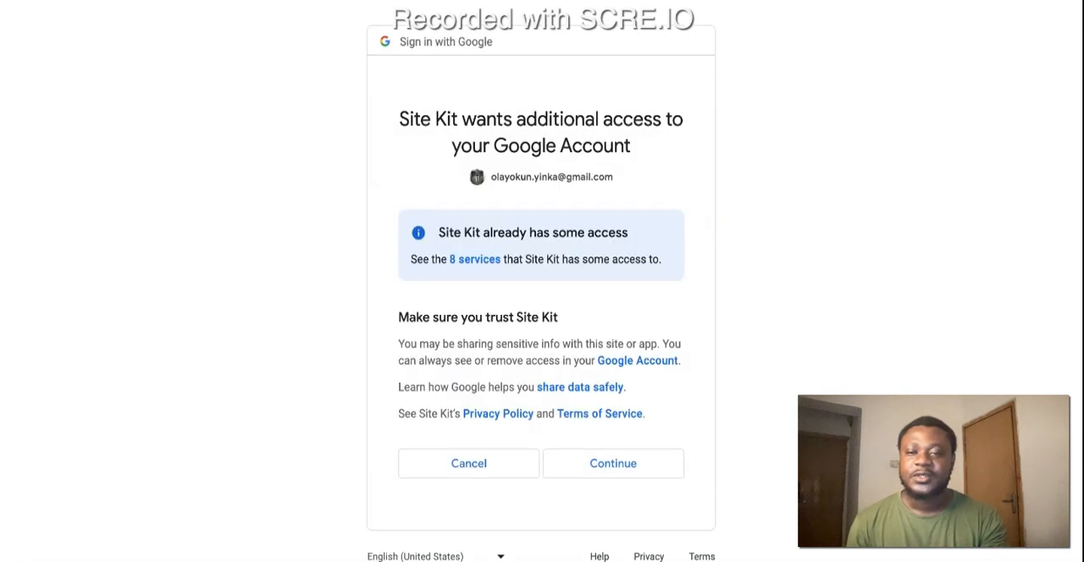
left_click(594, 472)
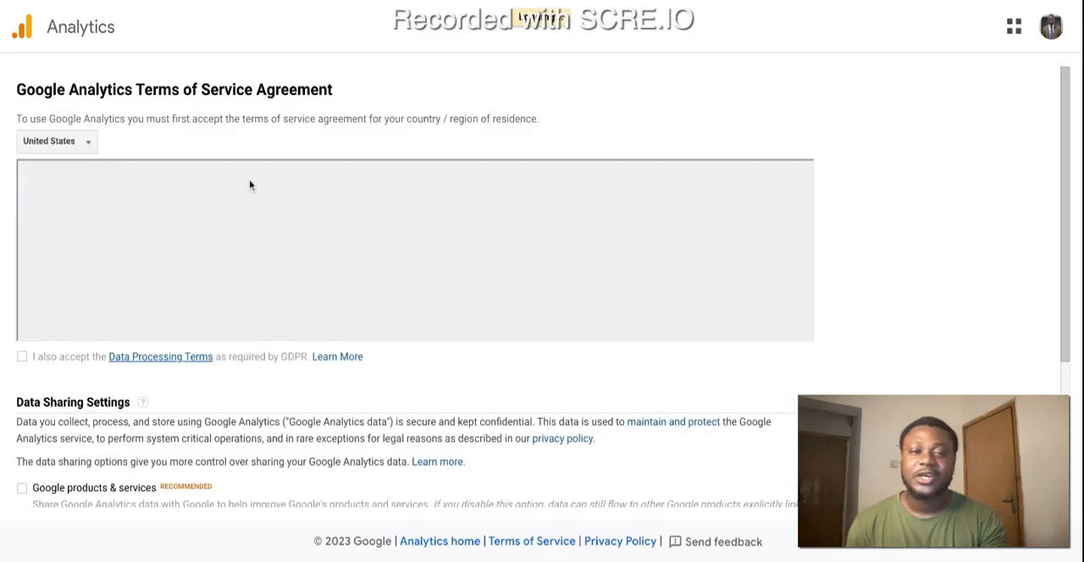
Step: Set the country of residence for the Google Analytics Terms of Service Agreement to Nigeria
left_click(61, 142)
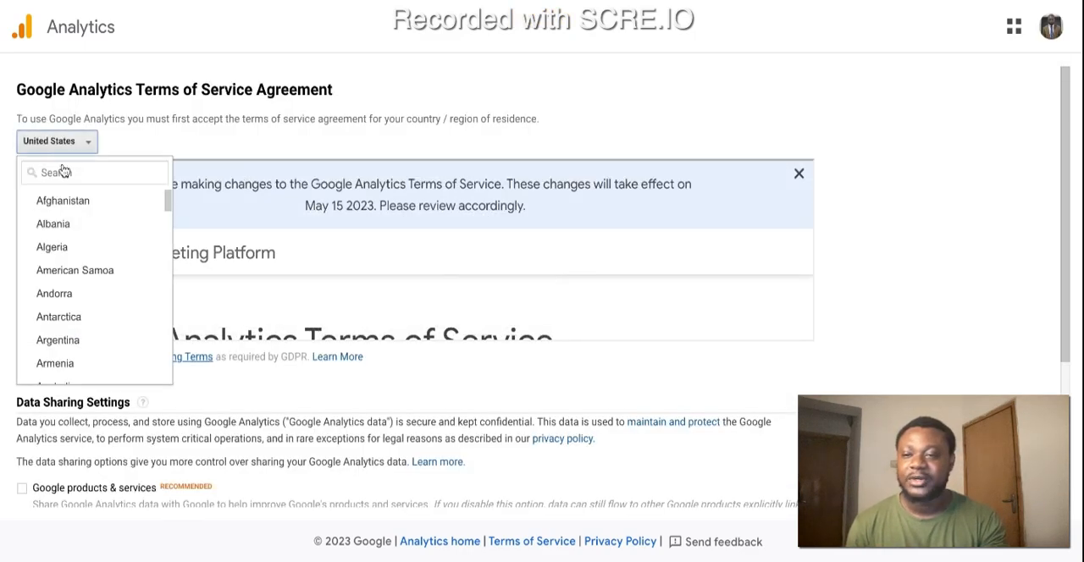
left_click(52, 146)
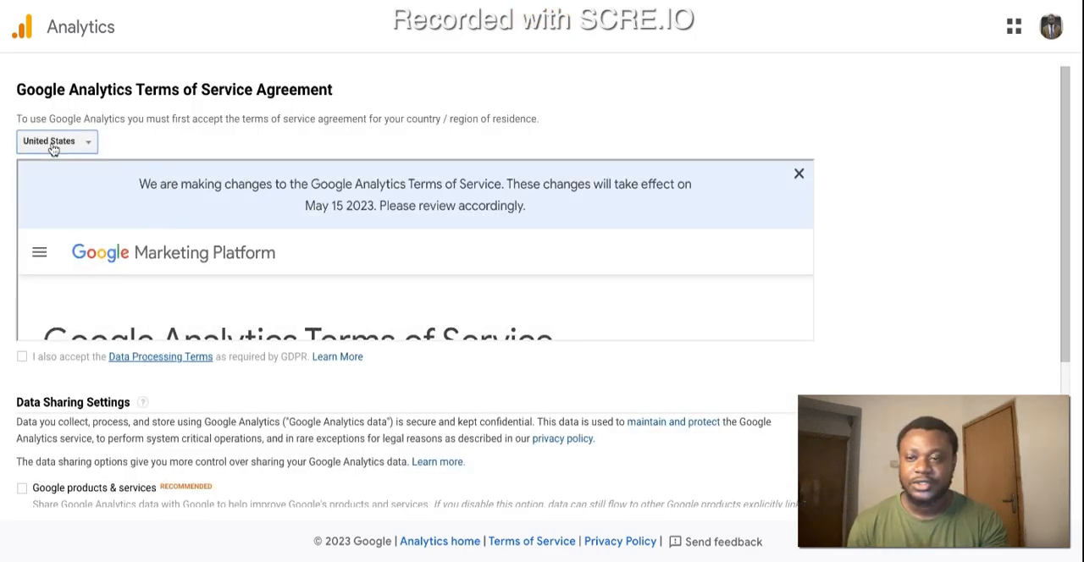
left_click(53, 149)
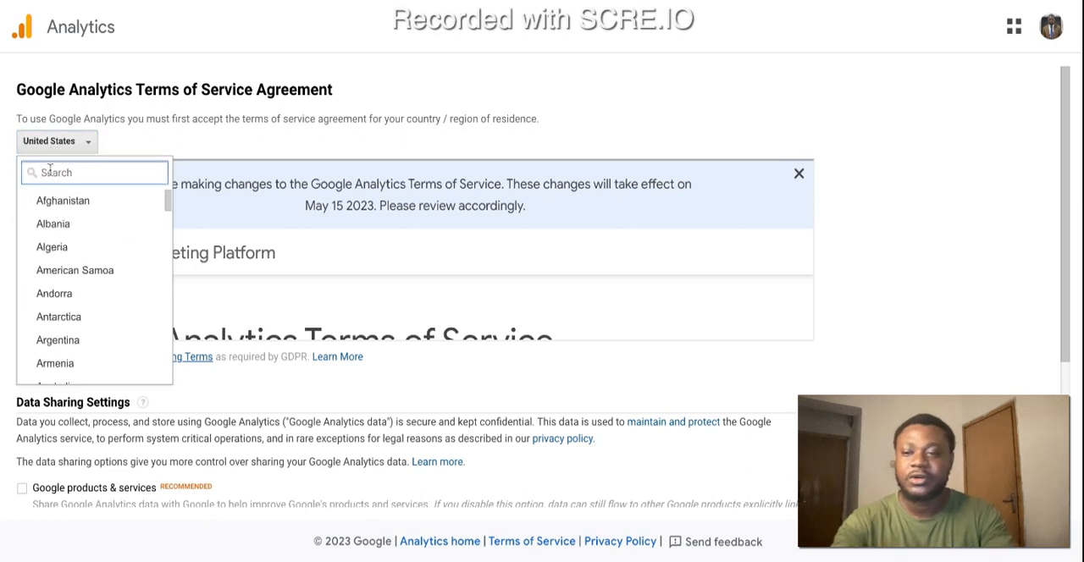
type("Nigeria")
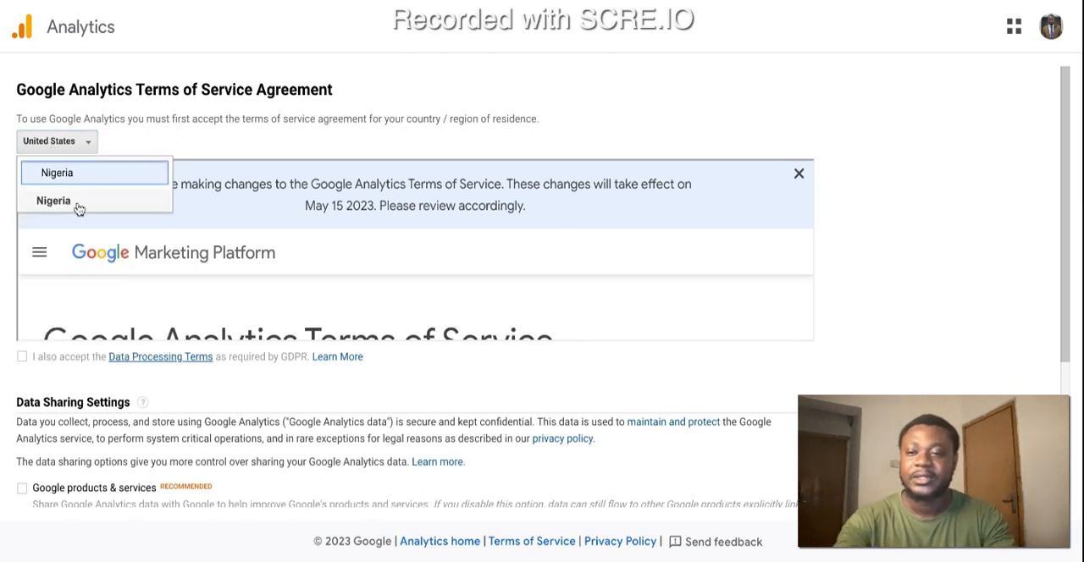
left_click(78, 208)
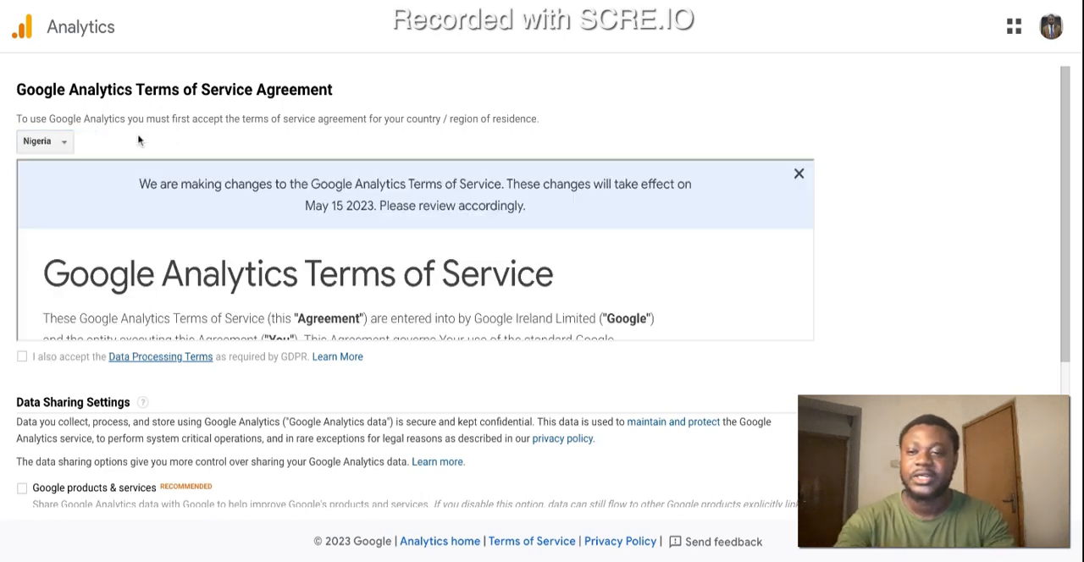
Step: Accept the Data Processing Terms and enable data sharing with Google products & services
left_click(23, 357)
scroll(106, 405, "down", 2)
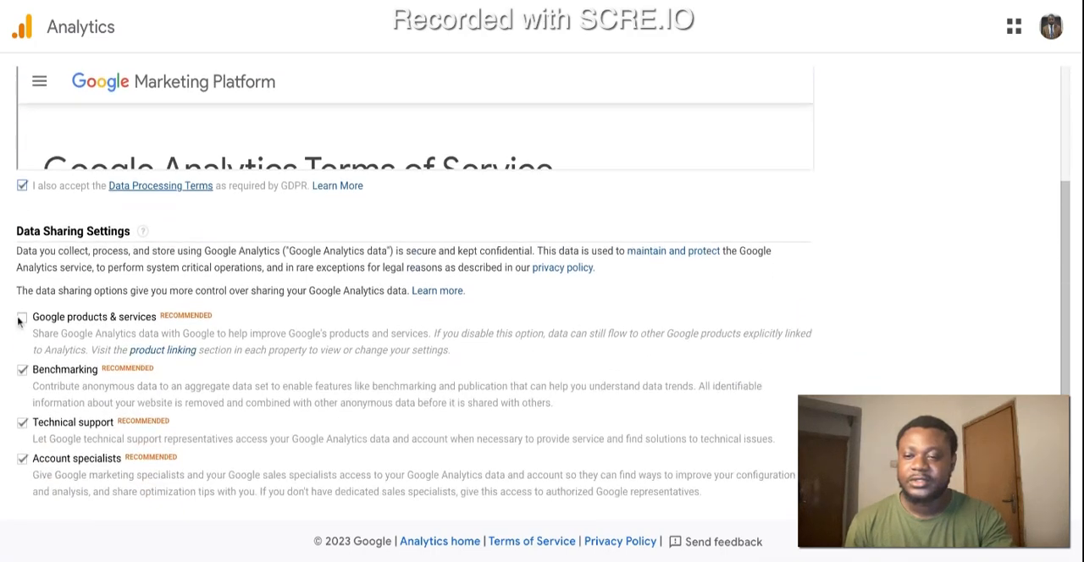
left_click(21, 317)
scroll(90, 418, "down", 5)
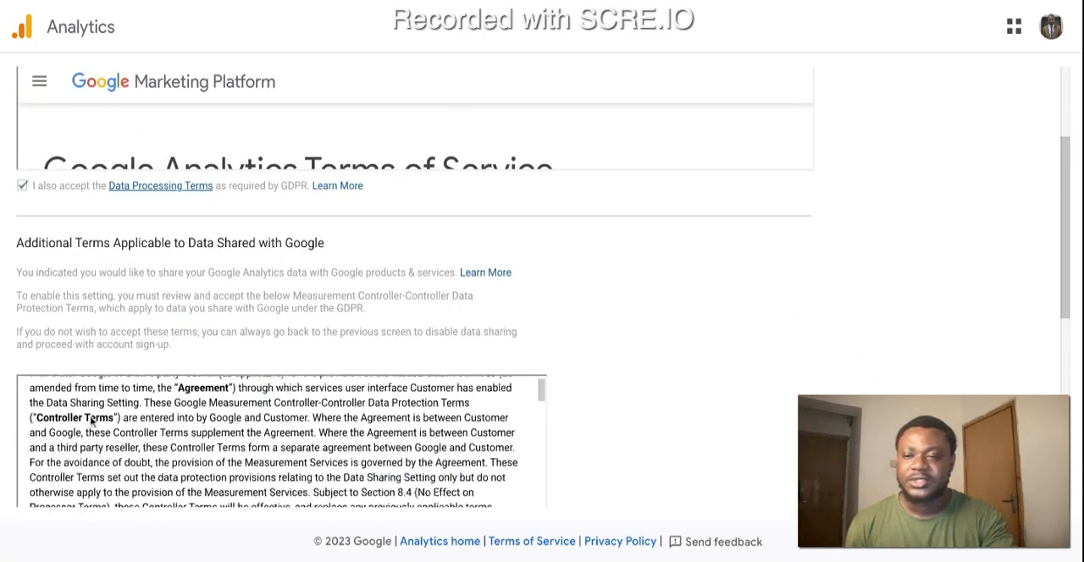
Step: Accept the Measurement Controller-Controller Data Protection Terms and the overall Google Analytics terms of service agreement
scroll(104, 344, "down", 1)
scroll(103, 345, "down", 5)
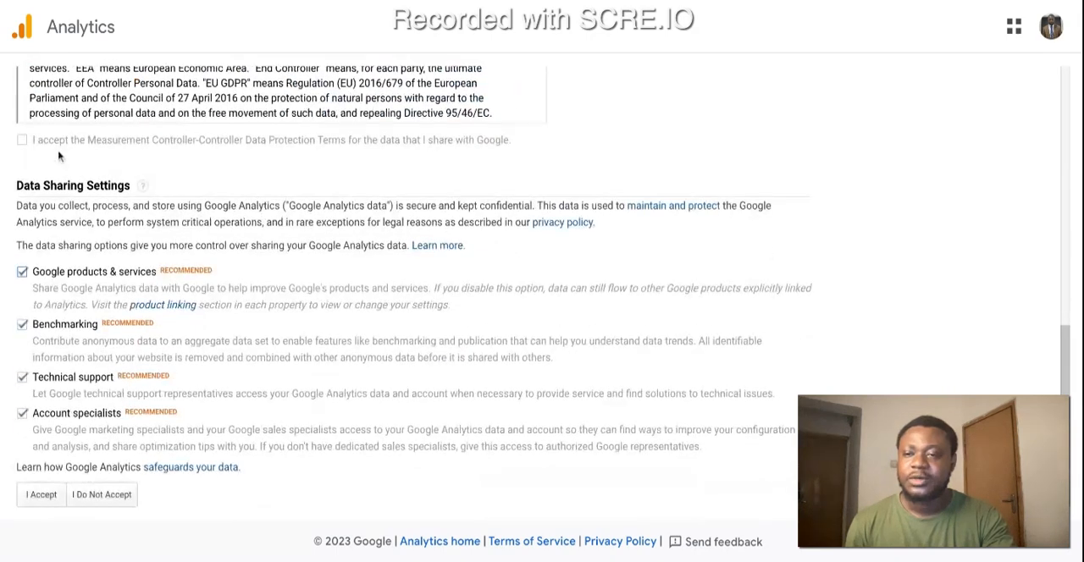
left_click(22, 141)
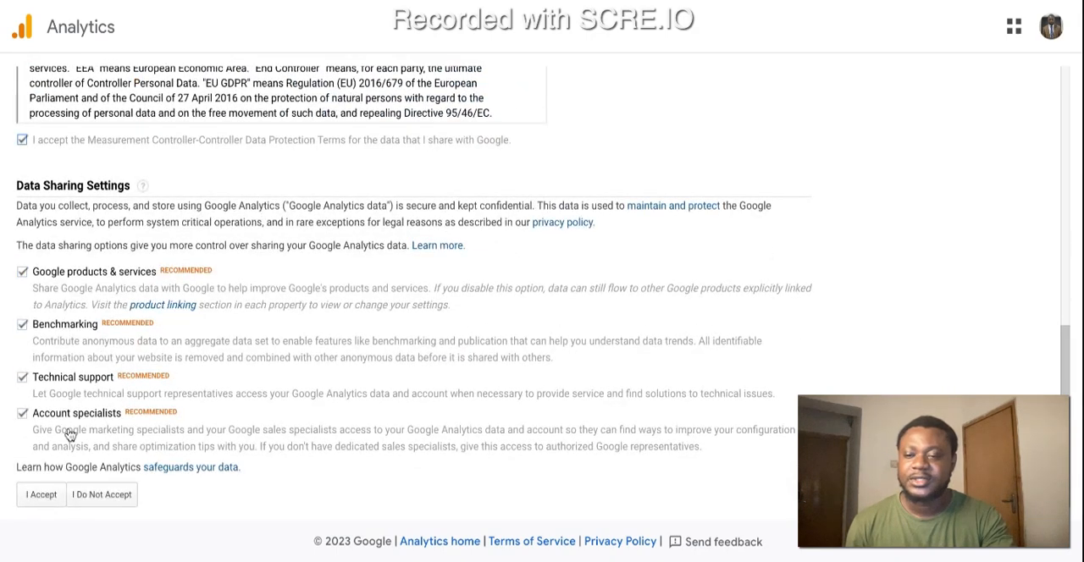
left_click(40, 498)
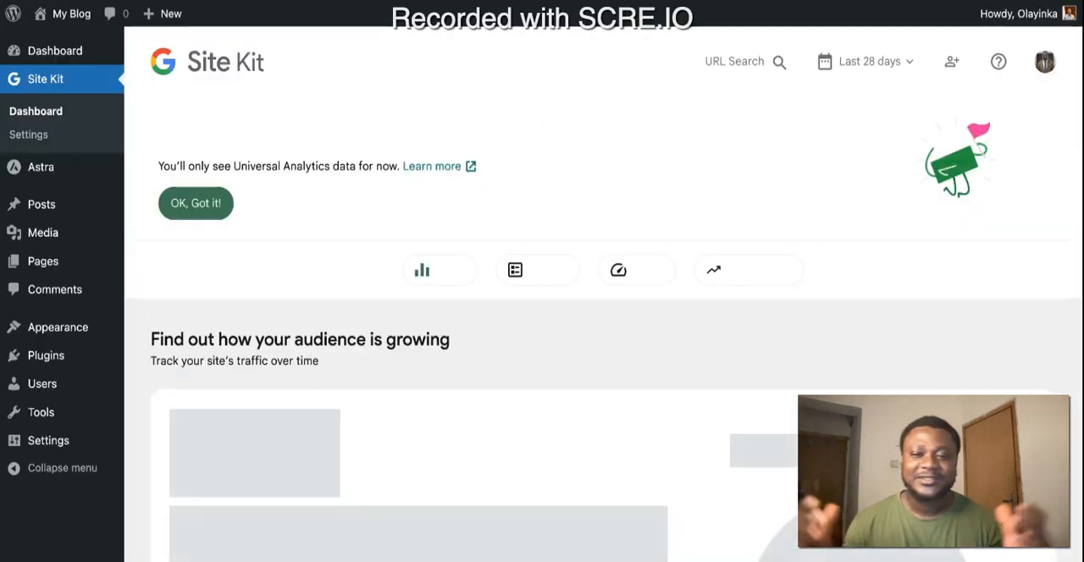
Step: Dismiss the Analytics setup message and examine the Traffic, Content, Speed and Monetization sections of the Site Kit dashboard
left_click(194, 204)
left_click(283, 230)
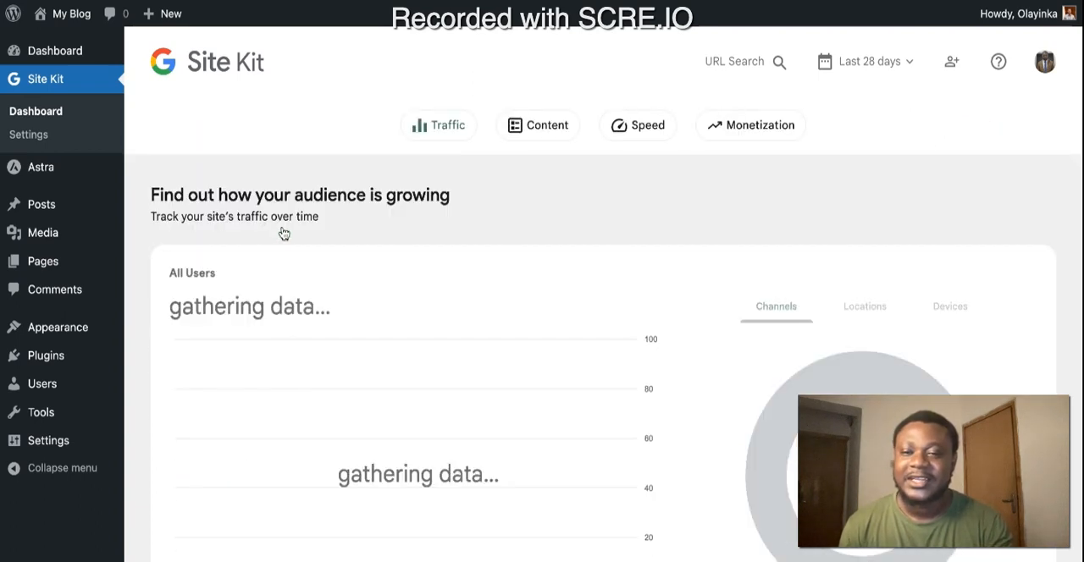
scroll(591, 303, "down", 2)
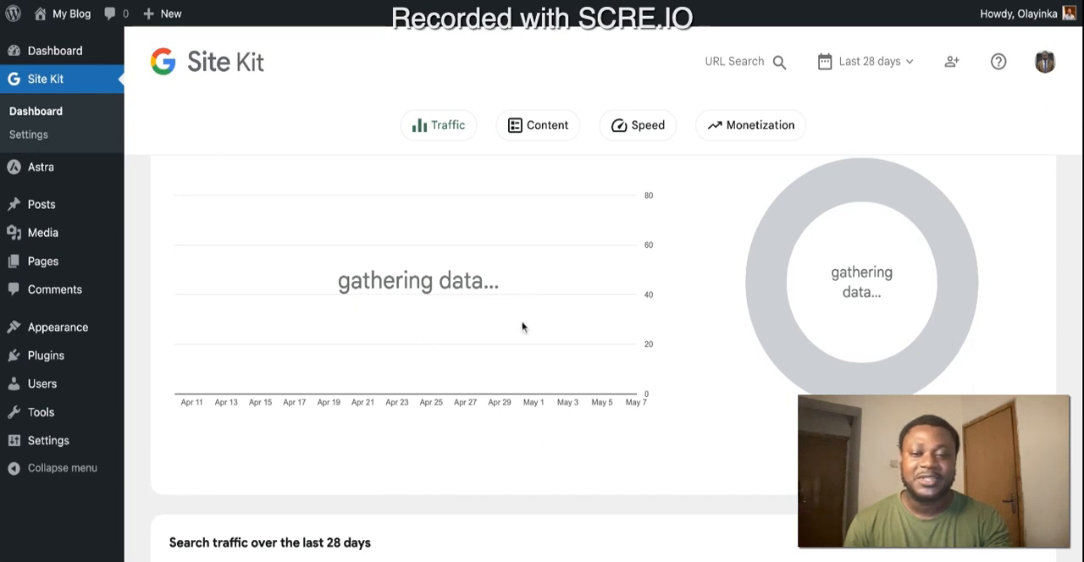
scroll(523, 326, "up", 2)
scroll(522, 326, "down", 2)
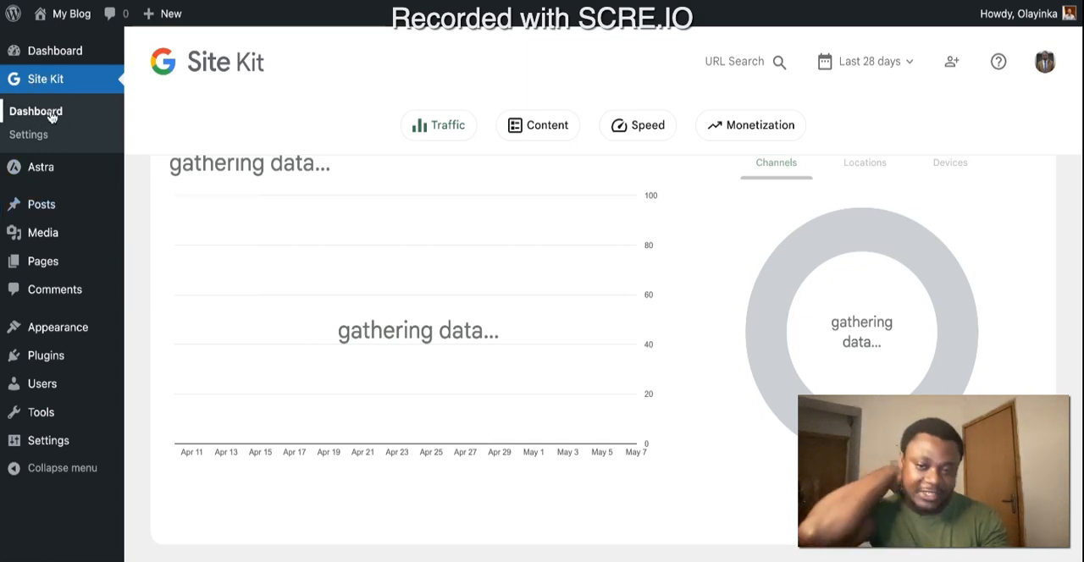
left_click(550, 134)
left_click(650, 127)
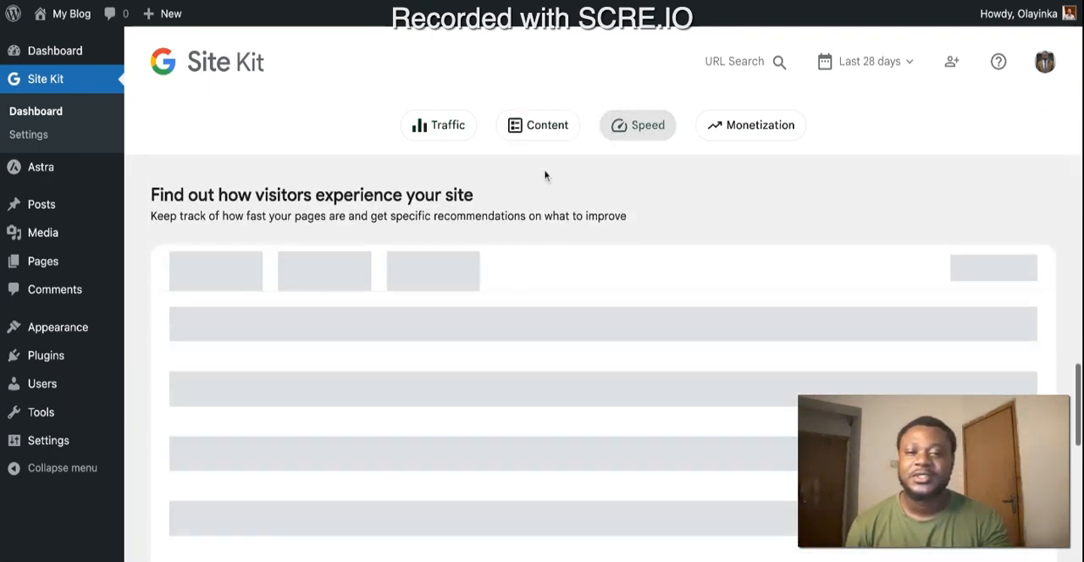
scroll(464, 214, "down", 4)
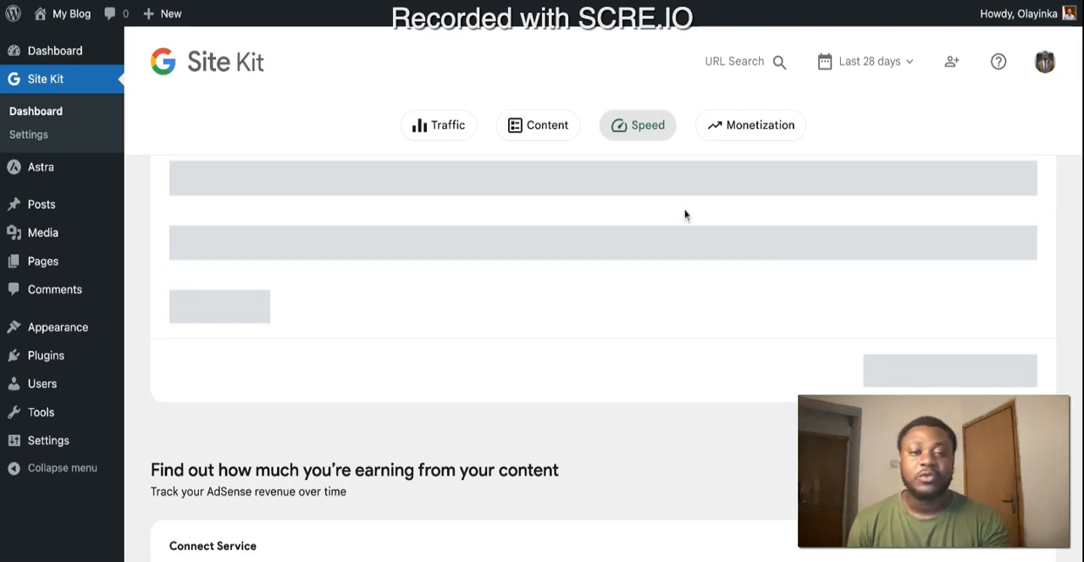
left_click(758, 127)
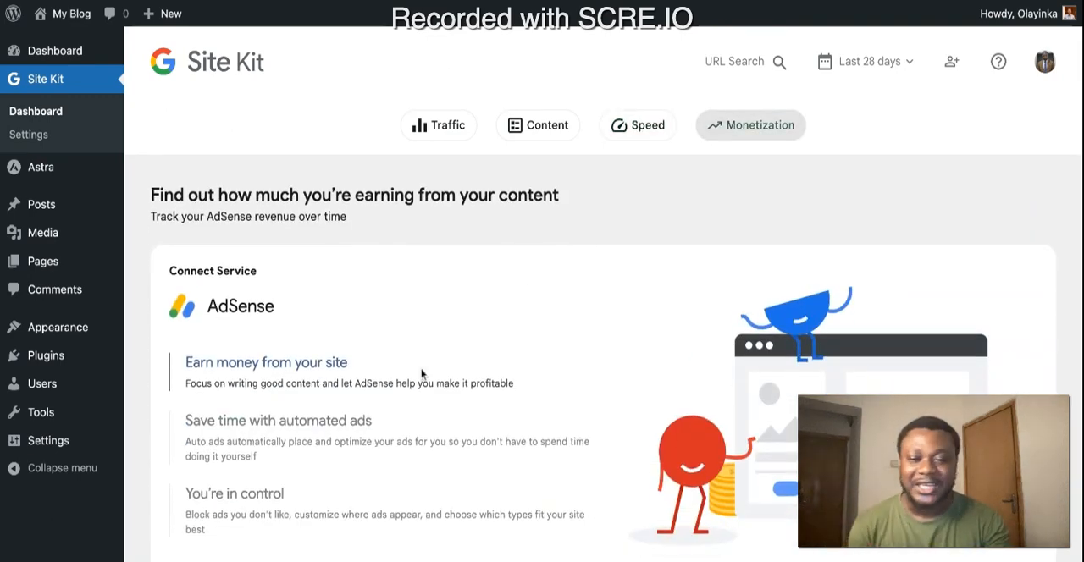
scroll(422, 373, "up", 15)
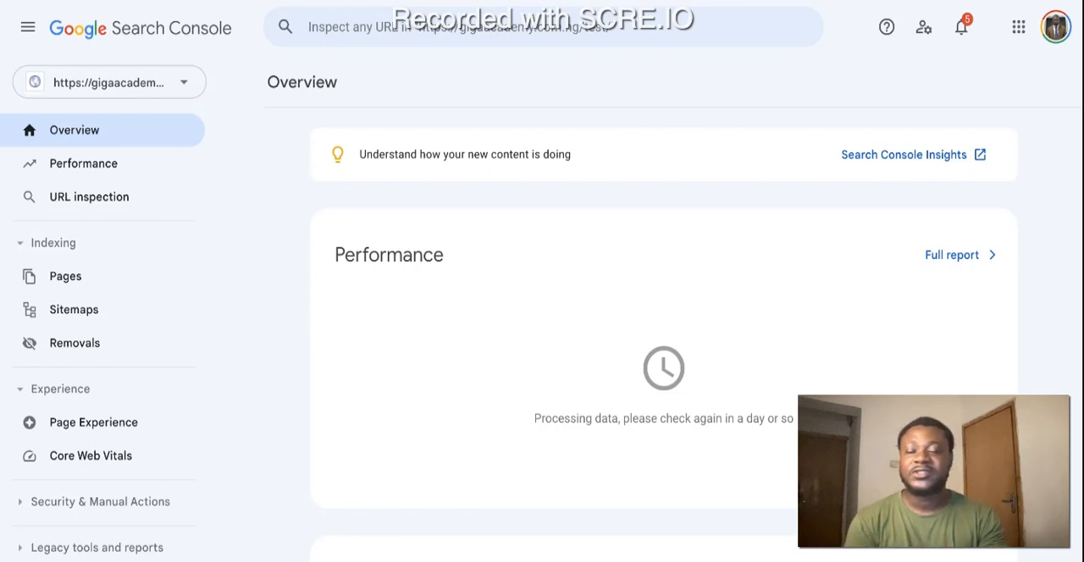
left_click(142, 90)
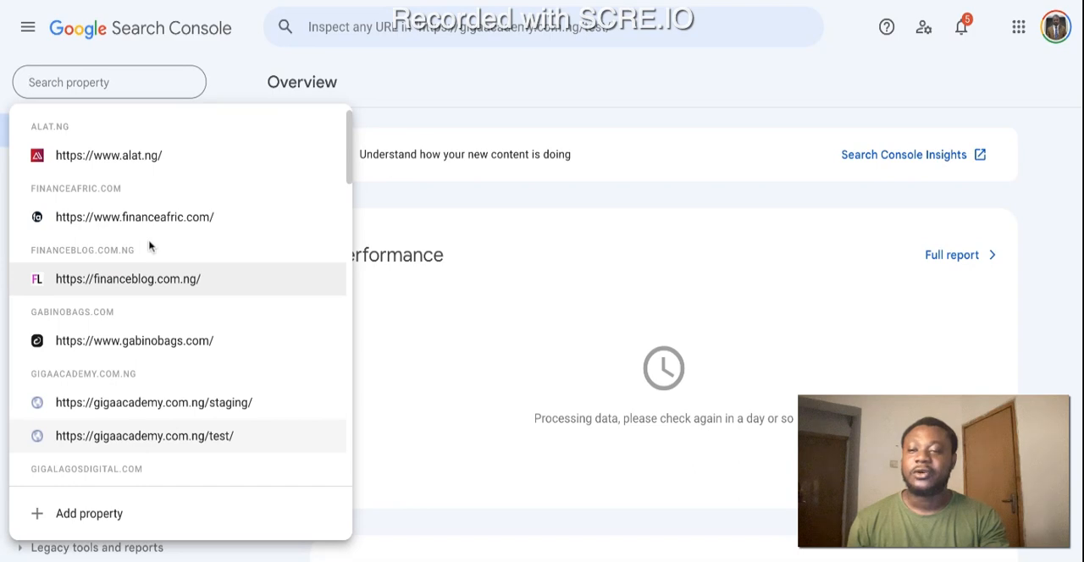
scroll(148, 246, "down", 5)
scroll(148, 246, "down", 5)
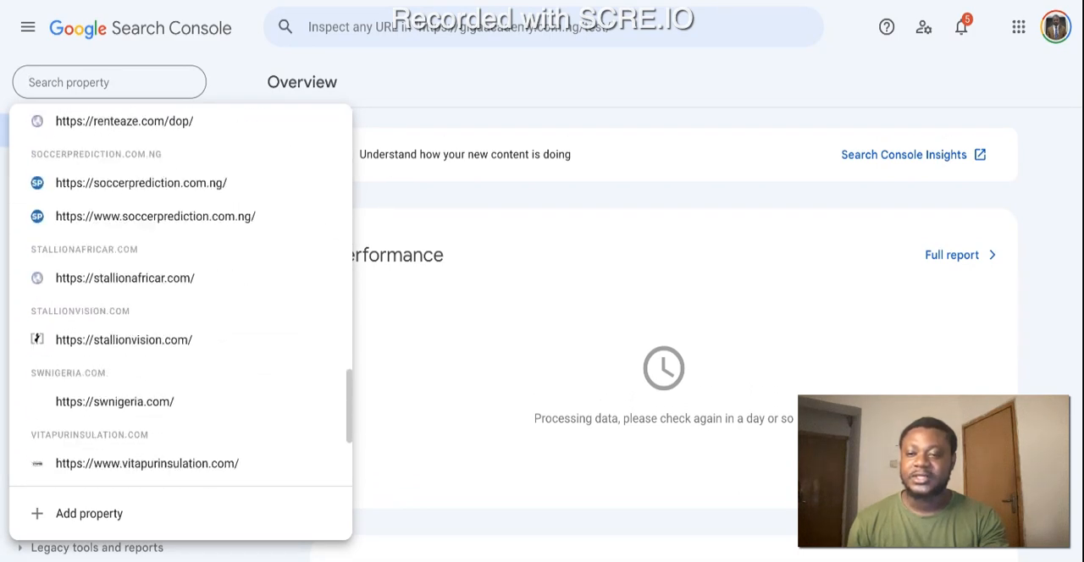
scroll(148, 225, "up", 10)
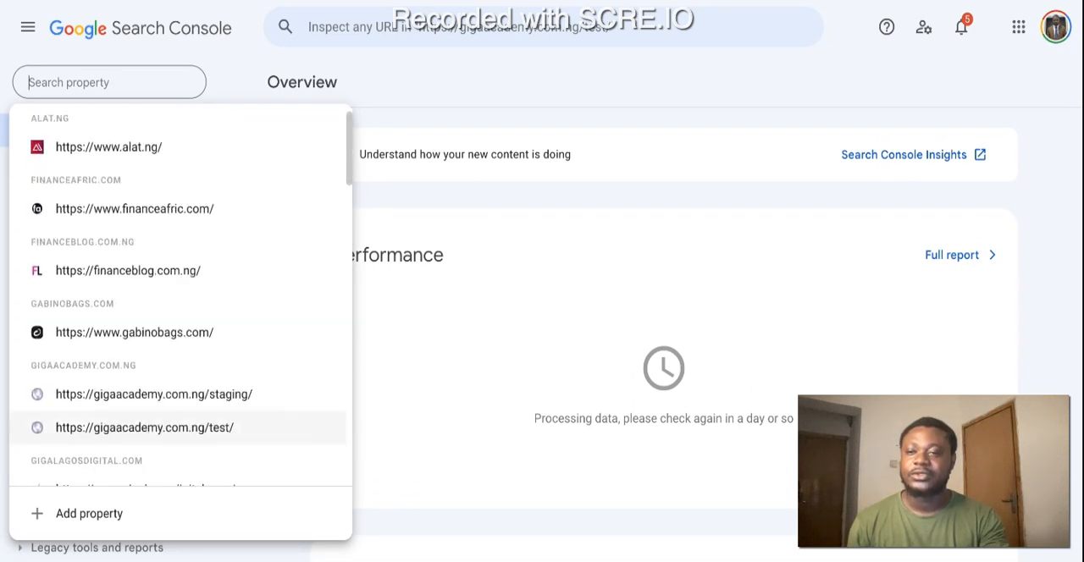
left_click(191, 413)
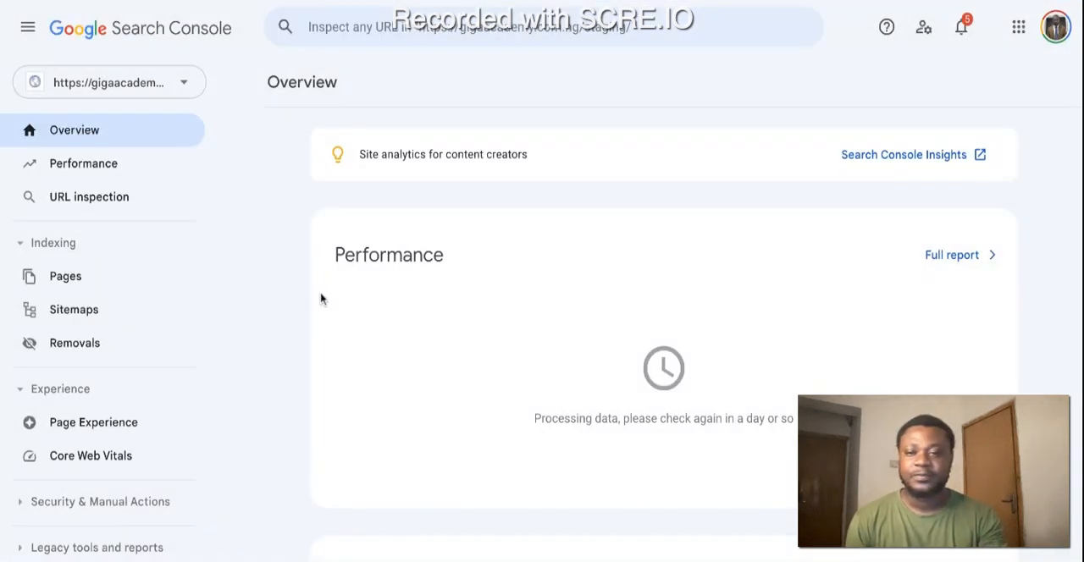
Step: Look through the staging property's overview and open its Sitemaps page
scroll(549, 366, "down", 5)
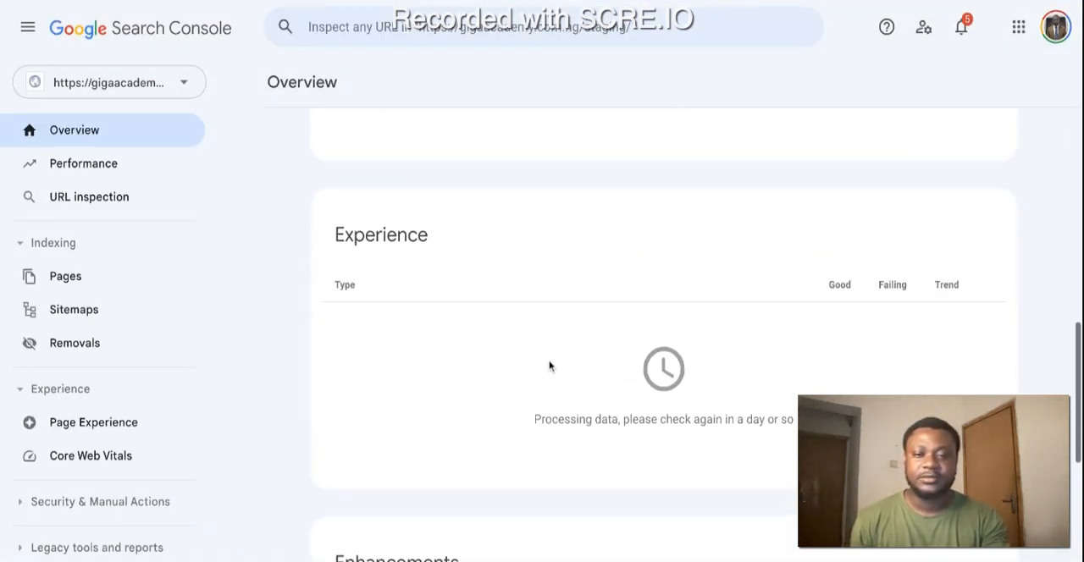
scroll(548, 366, "down", 3)
scroll(548, 366, "up", 8)
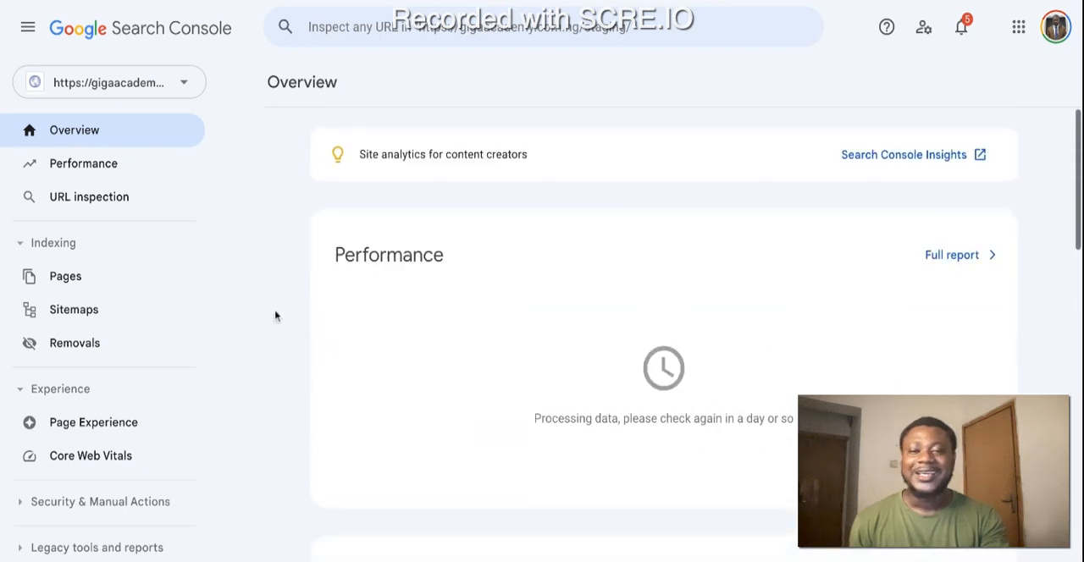
left_click(89, 315)
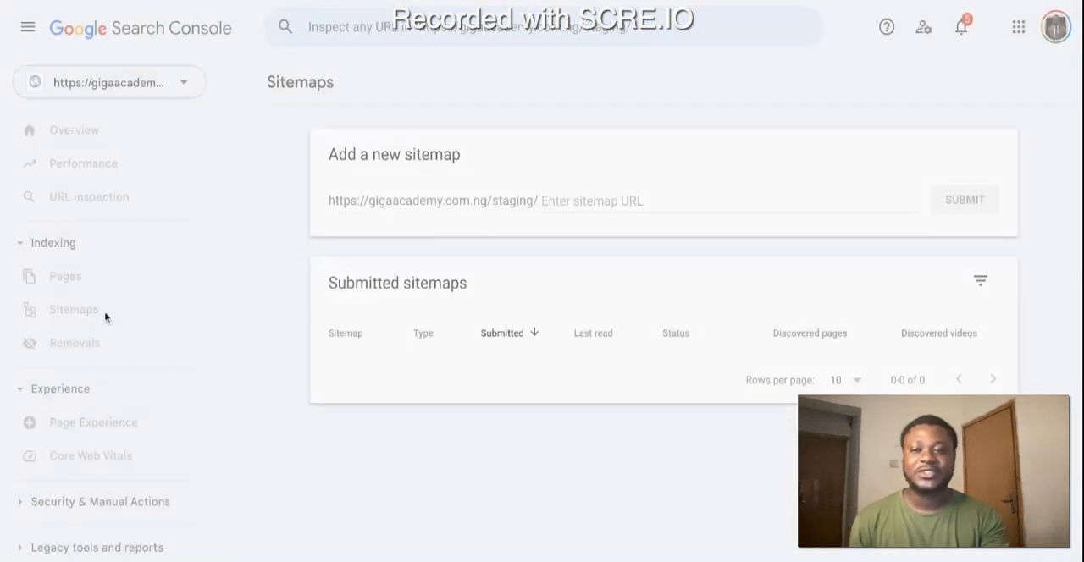